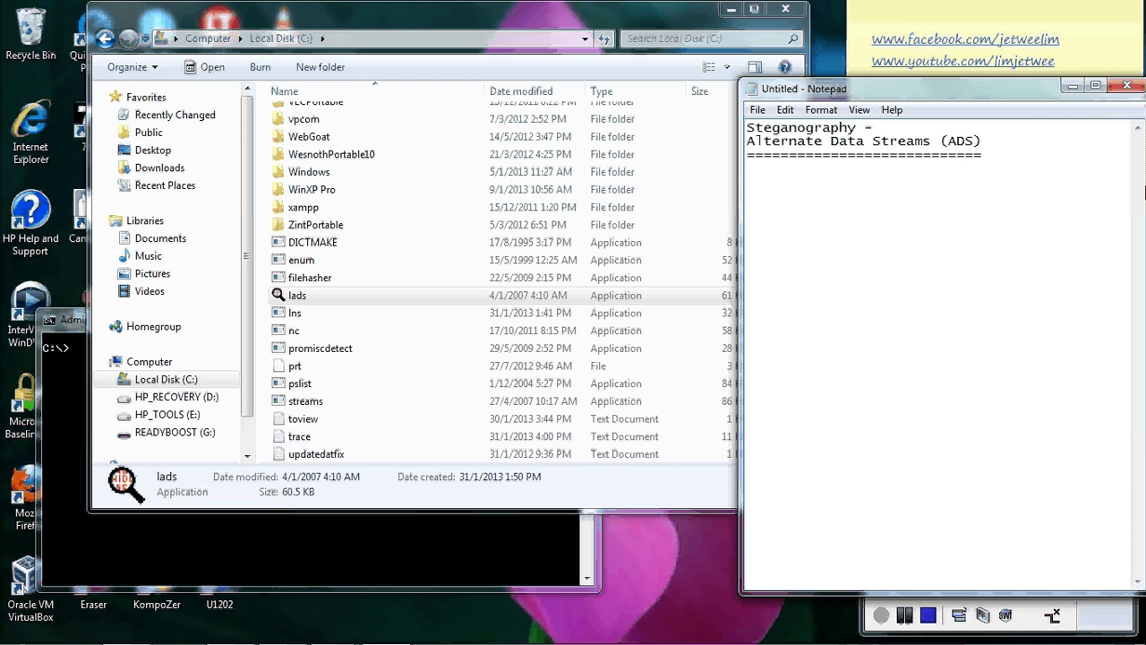
Write "This is part 2. Detecting ADS." in the note below the heading underline
{"action": "type", "text": "This i"}
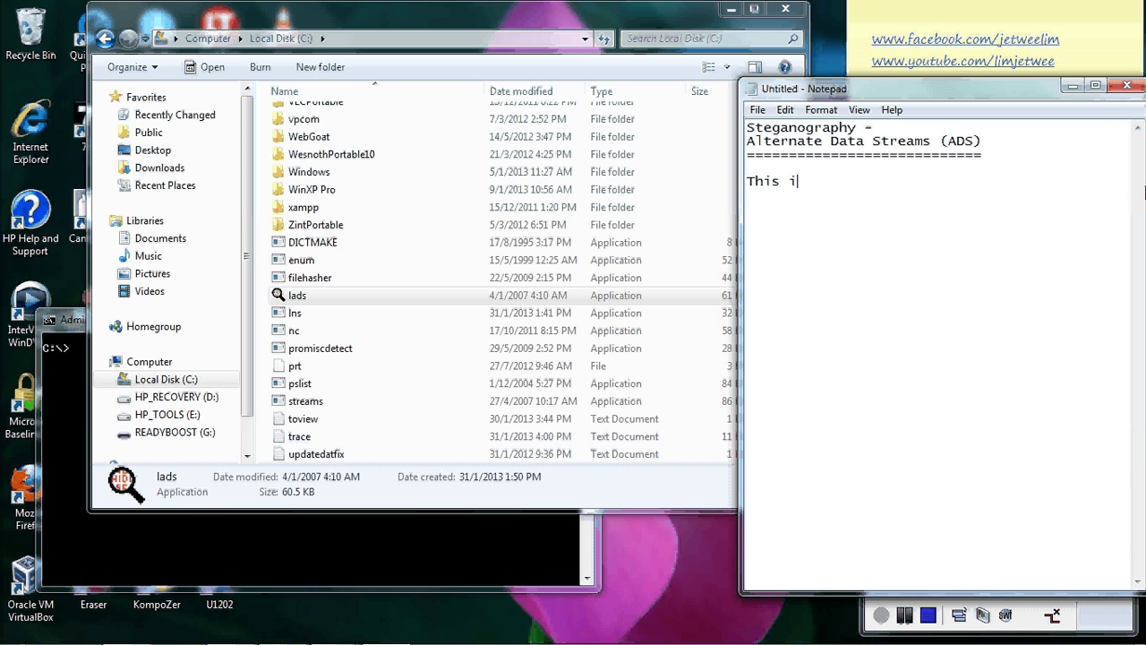
{"action": "type", "text": "s part"}
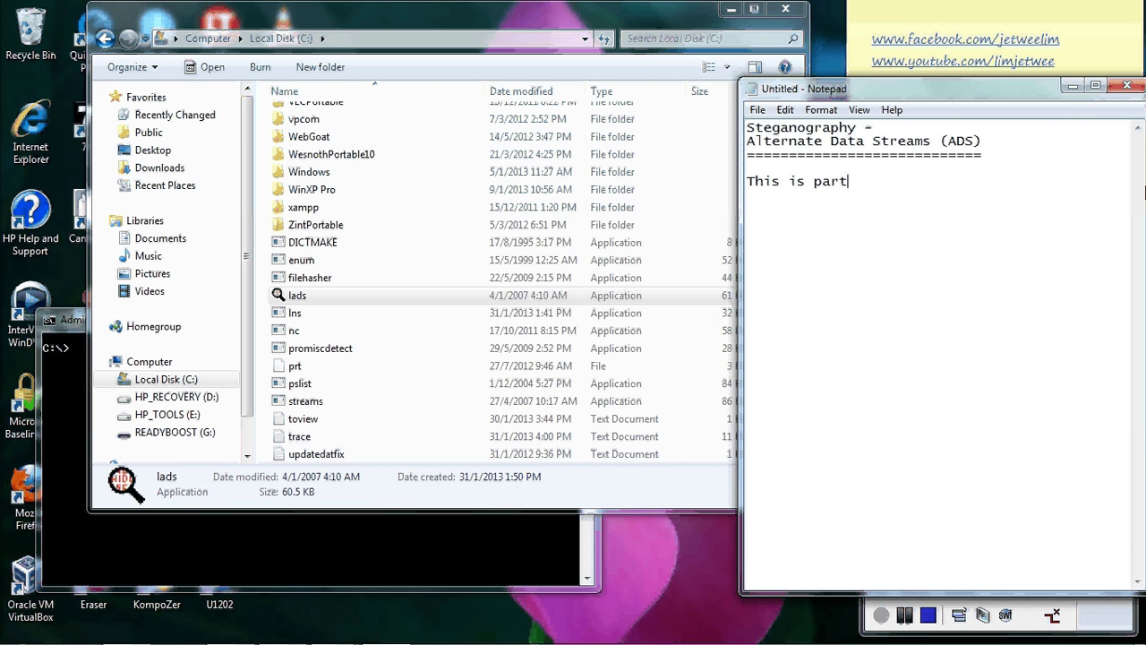
{"action": "type", "text": " 2. De"}
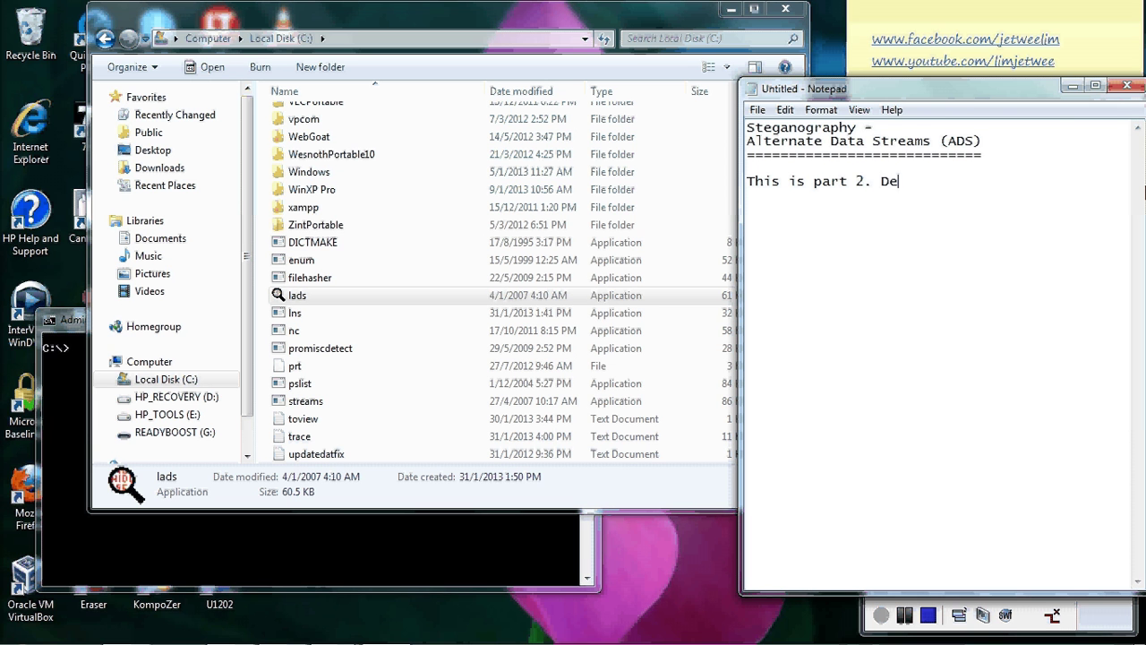
{"action": "type", "text": "tecting"}
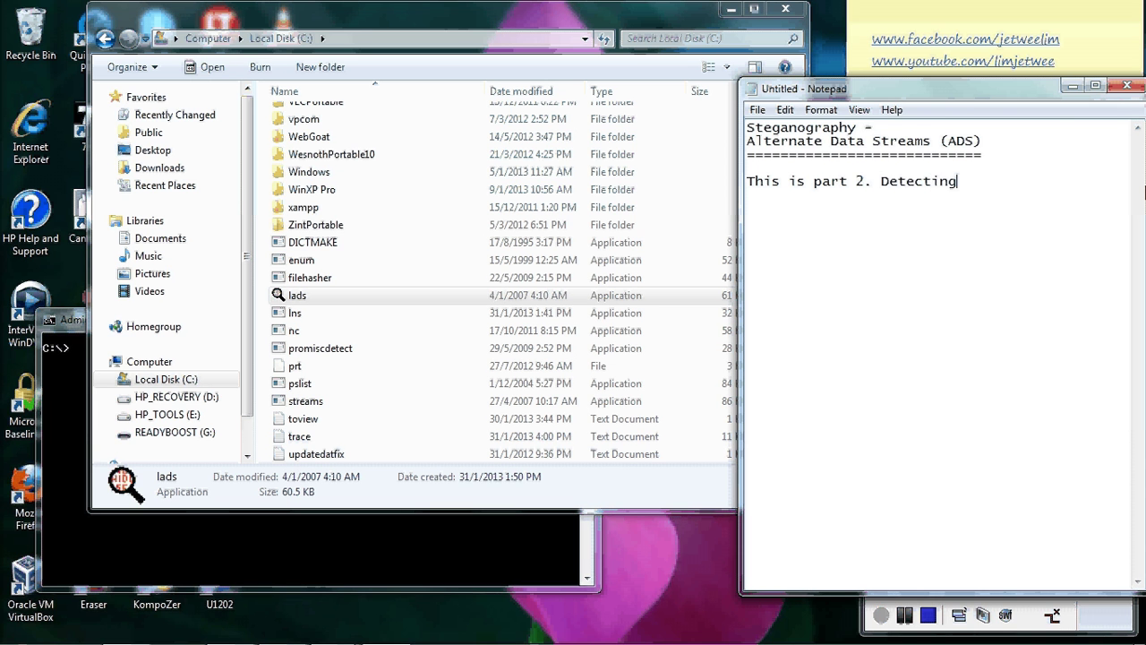
{"action": "type", "text": " ADS."}
{"action": "key", "text": "Return"}
Add to the note: "The main problem with ADS is not knowing the full file name and hence can't identify which file to open for investigation."
{"action": "type", "text": "The main prob"}
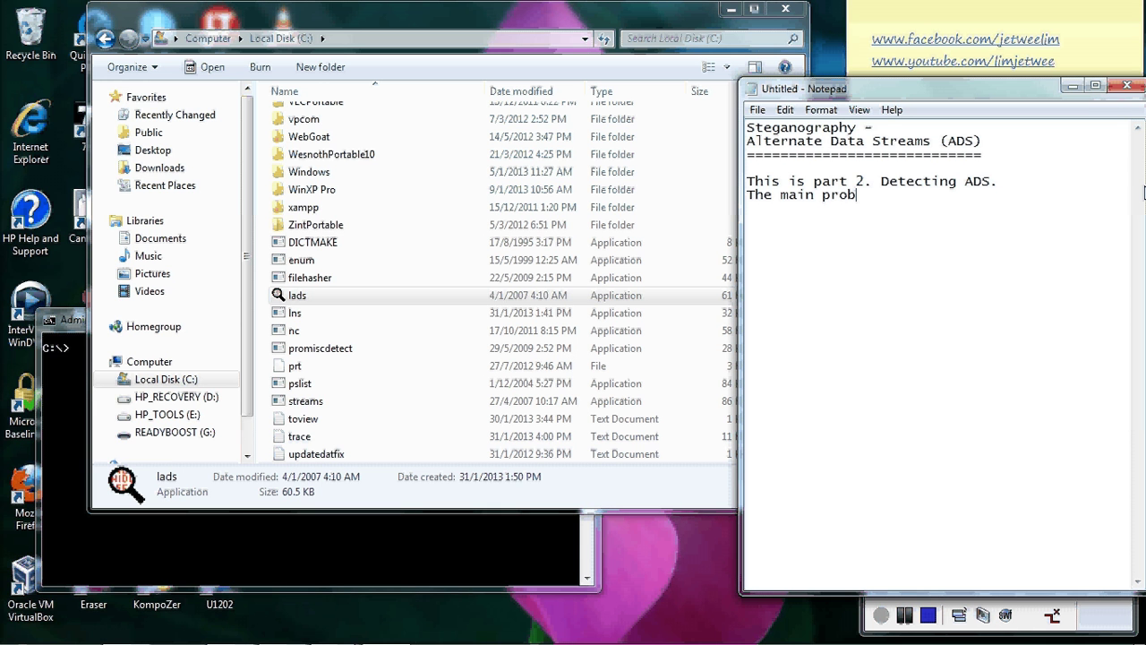
{"action": "type", "text": "lem with"}
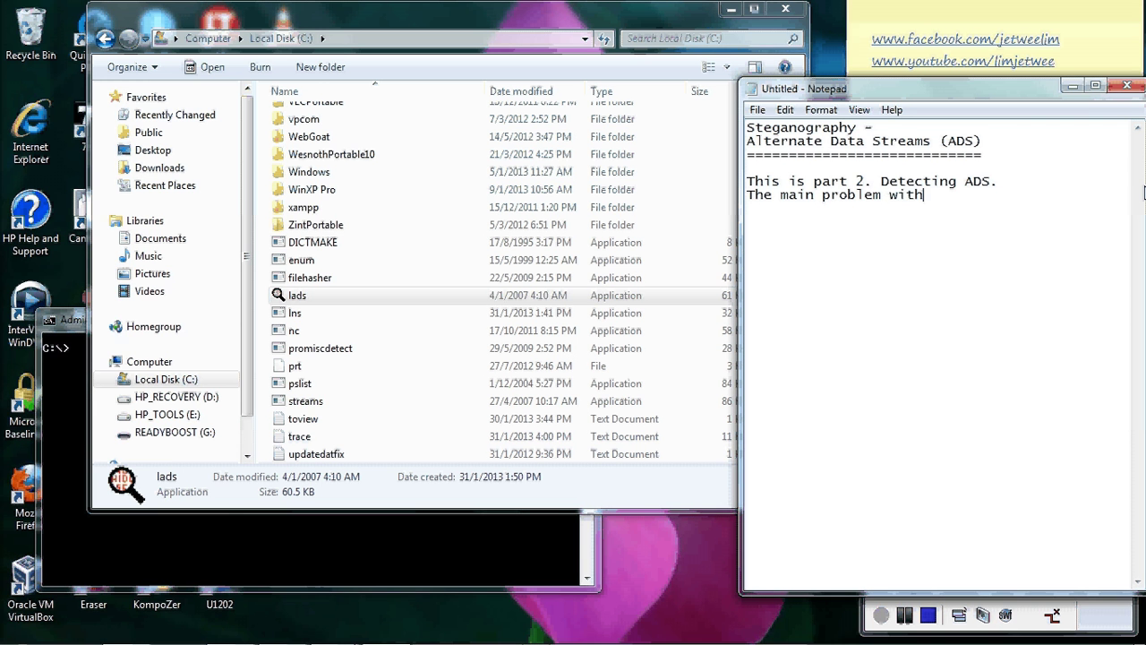
{"action": "type", "text": " ADS"}
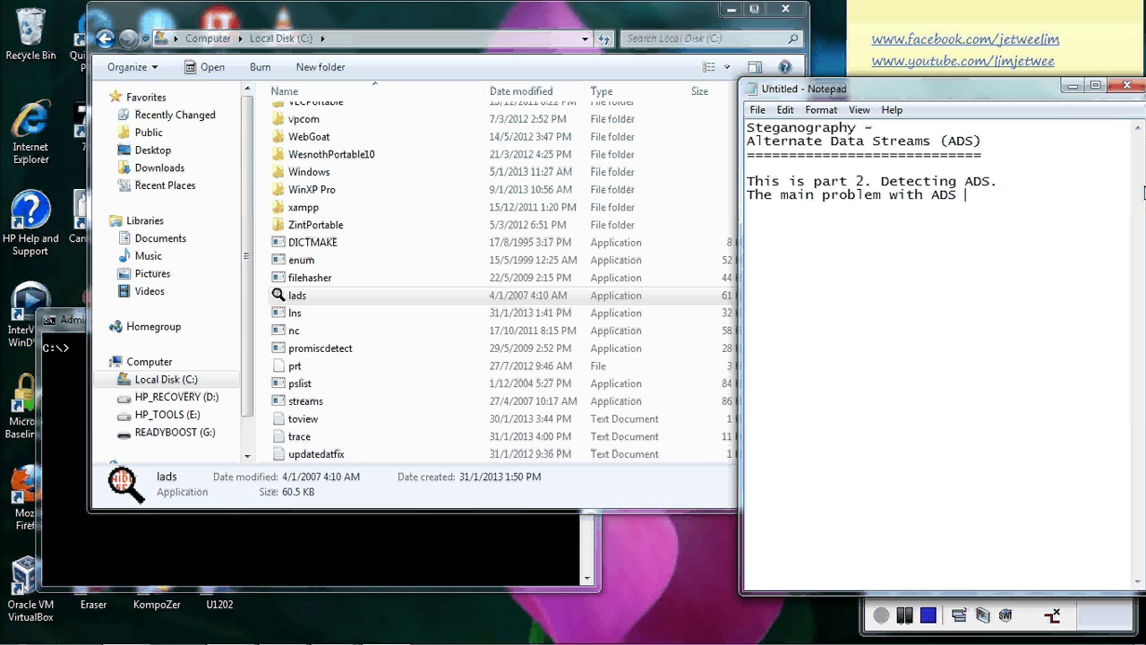
{"action": "type", "text": " is not knowing t"}
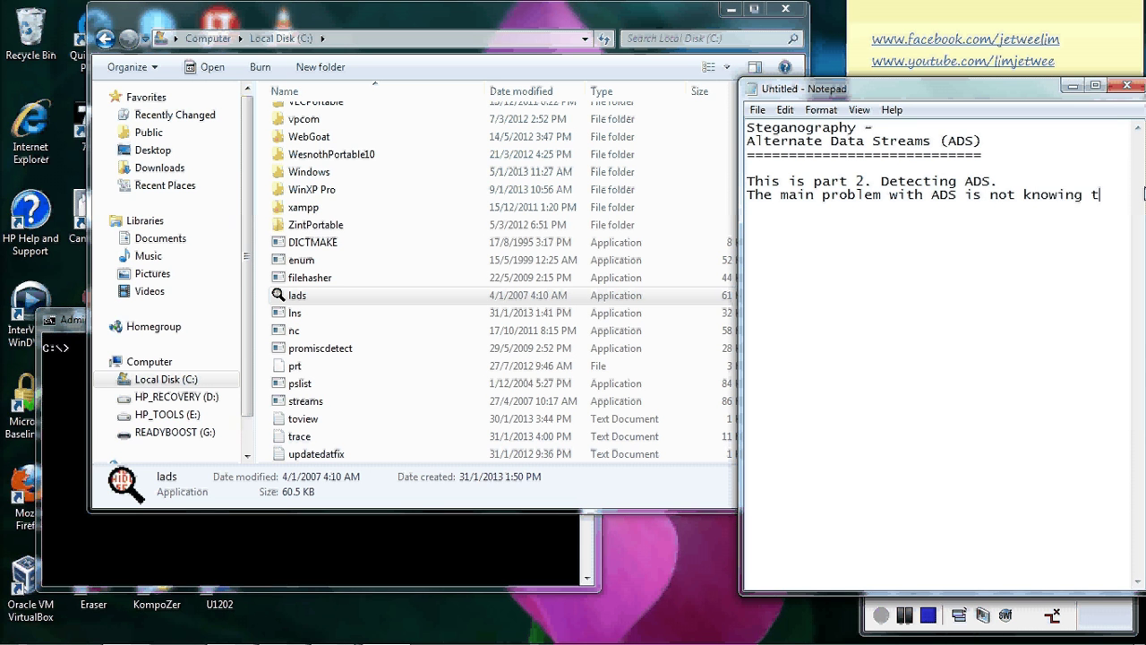
{"action": "type", "text": "he fu"}
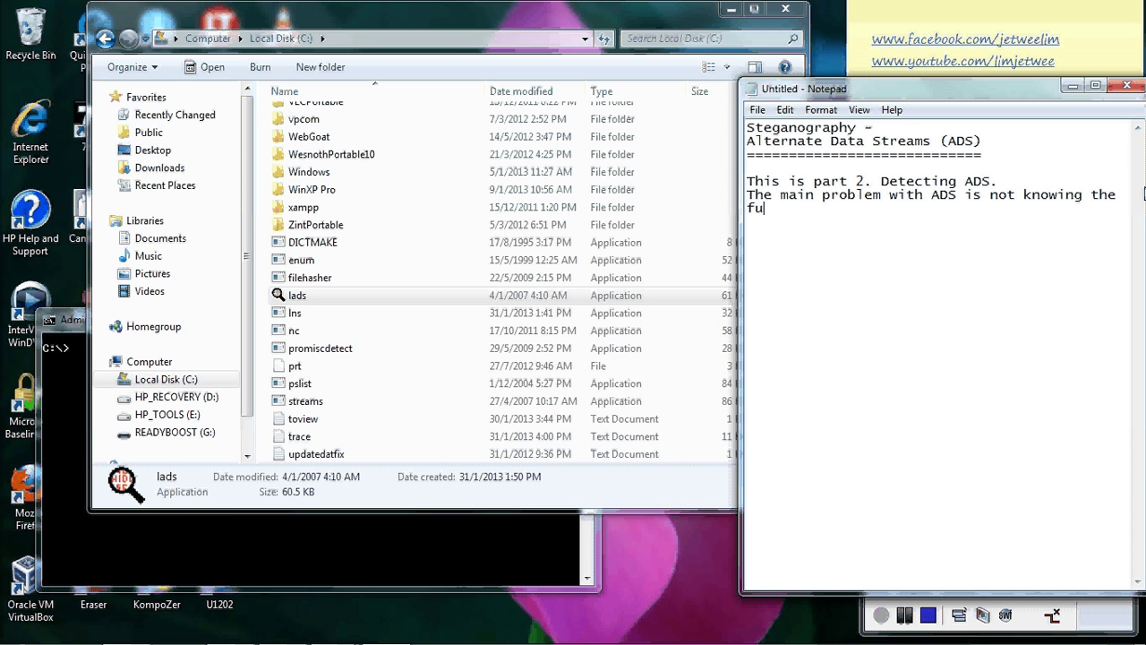
{"action": "type", "text": "ll file "}
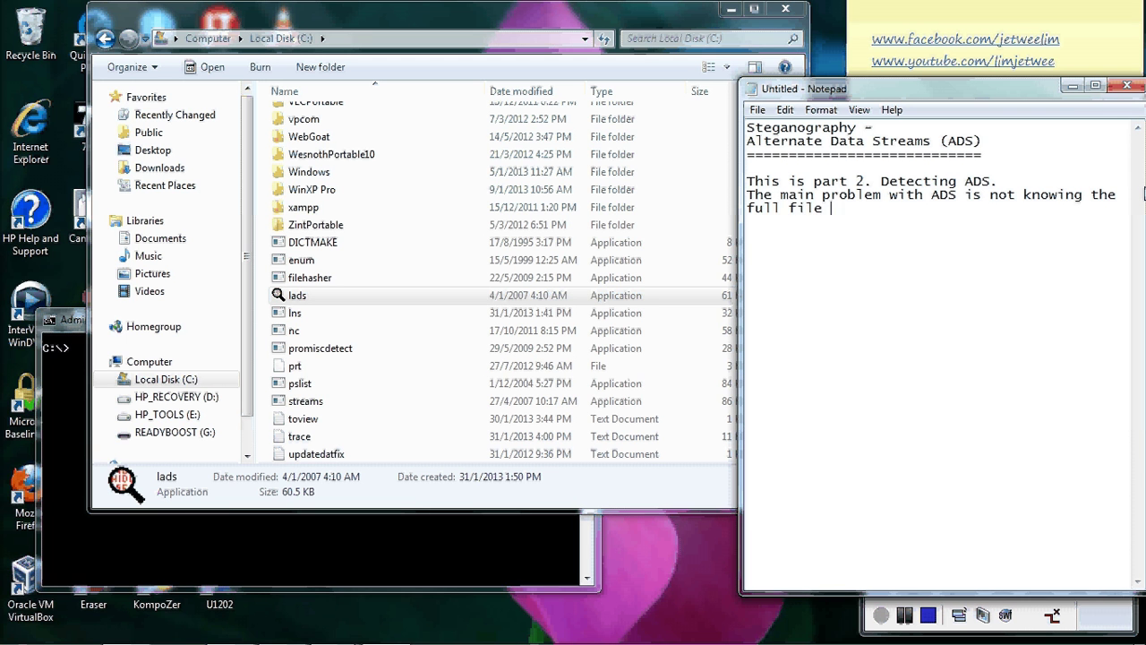
{"action": "type", "text": "name a"}
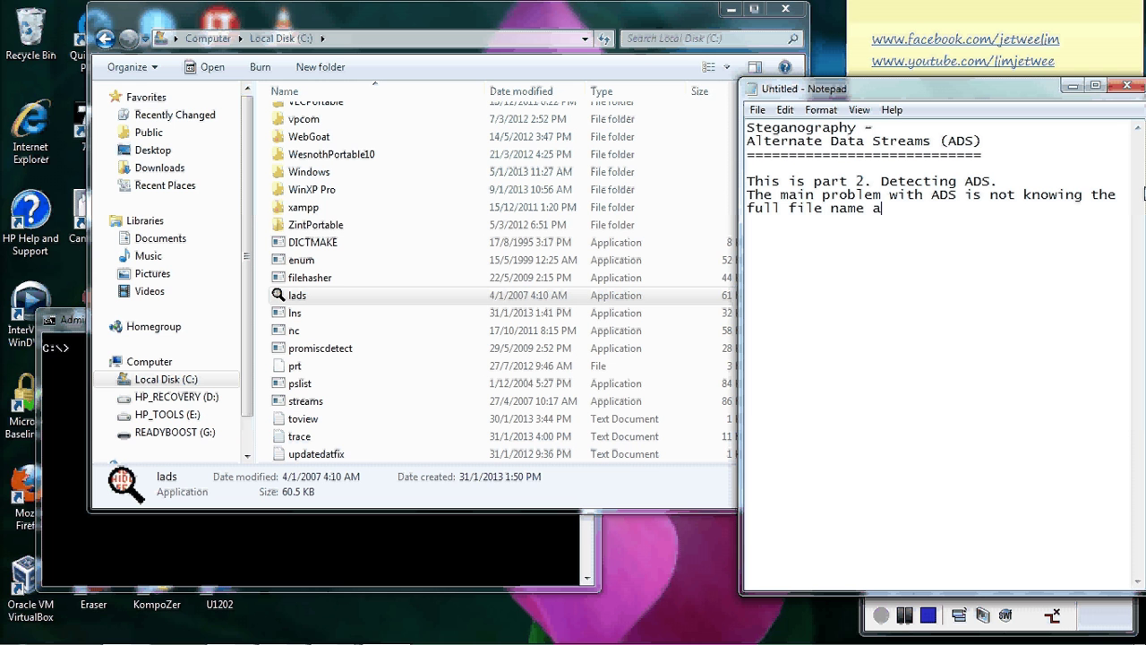
{"action": "type", "text": "nd hence"}
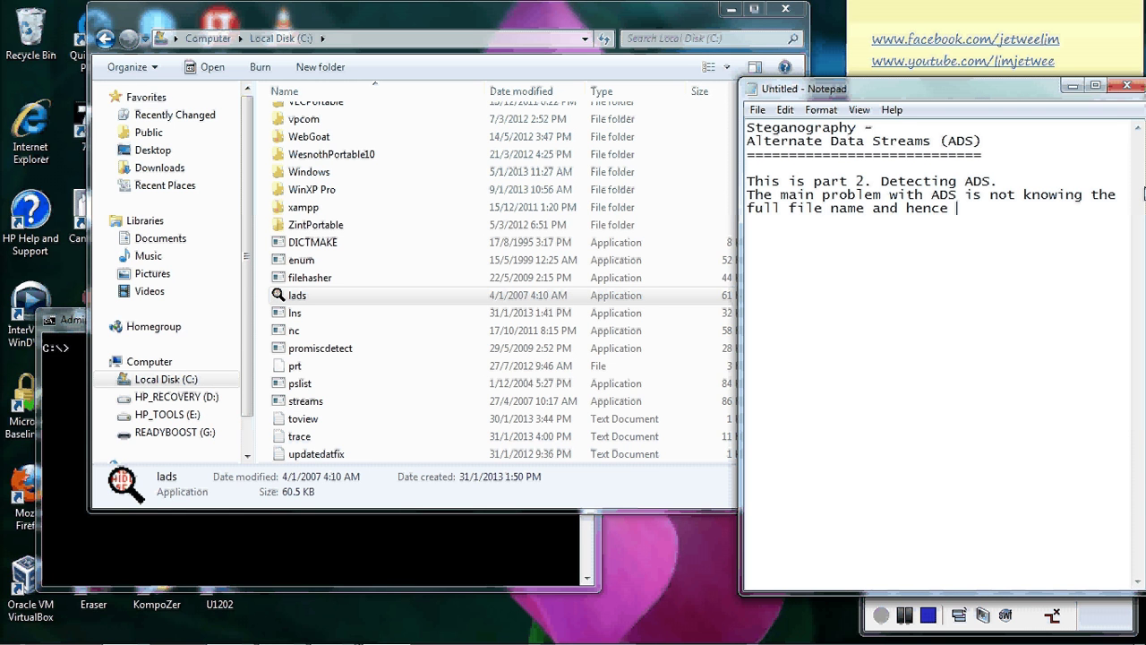
{"action": "type", "text": " can't"}
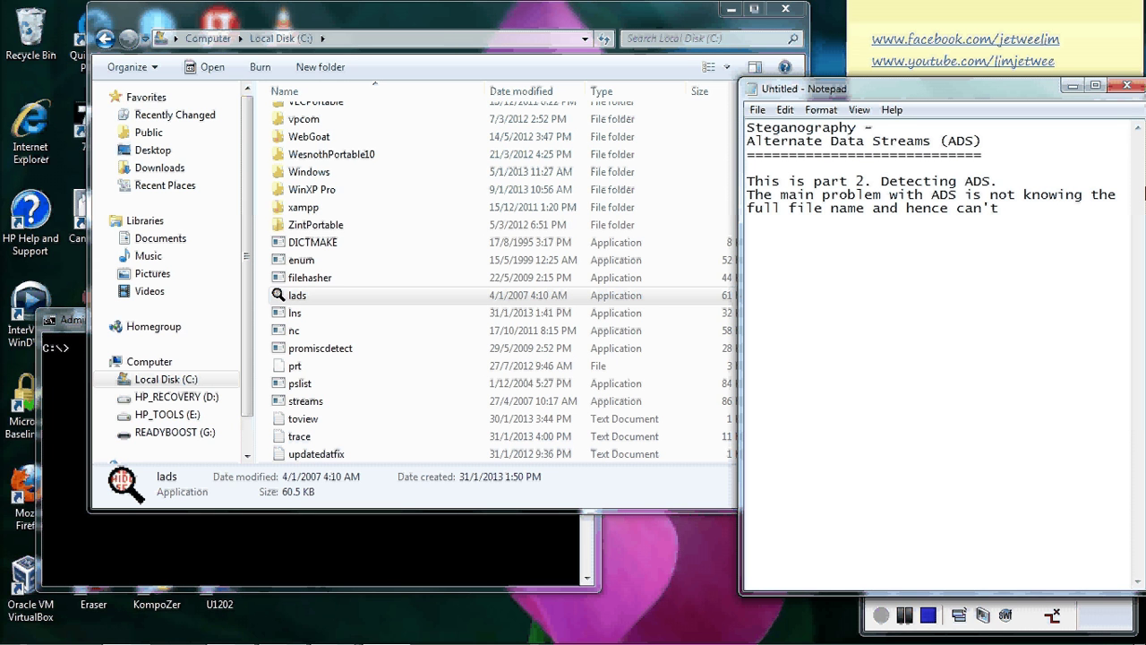
{"action": "type", "text": " identify "}
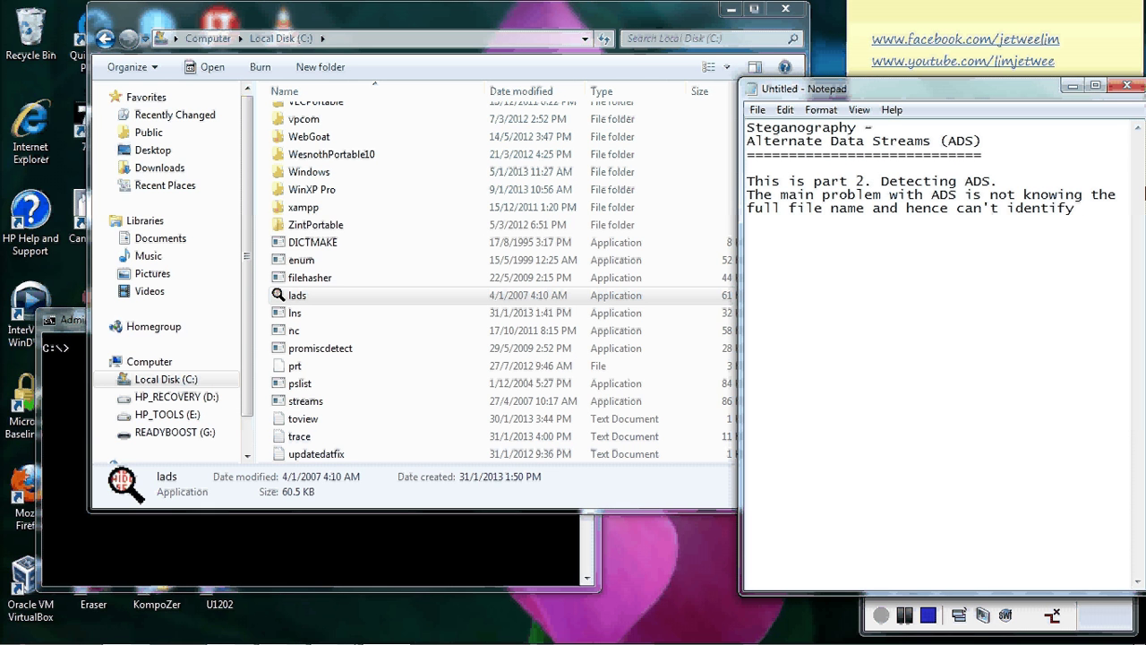
{"action": "type", "text": "which w"}
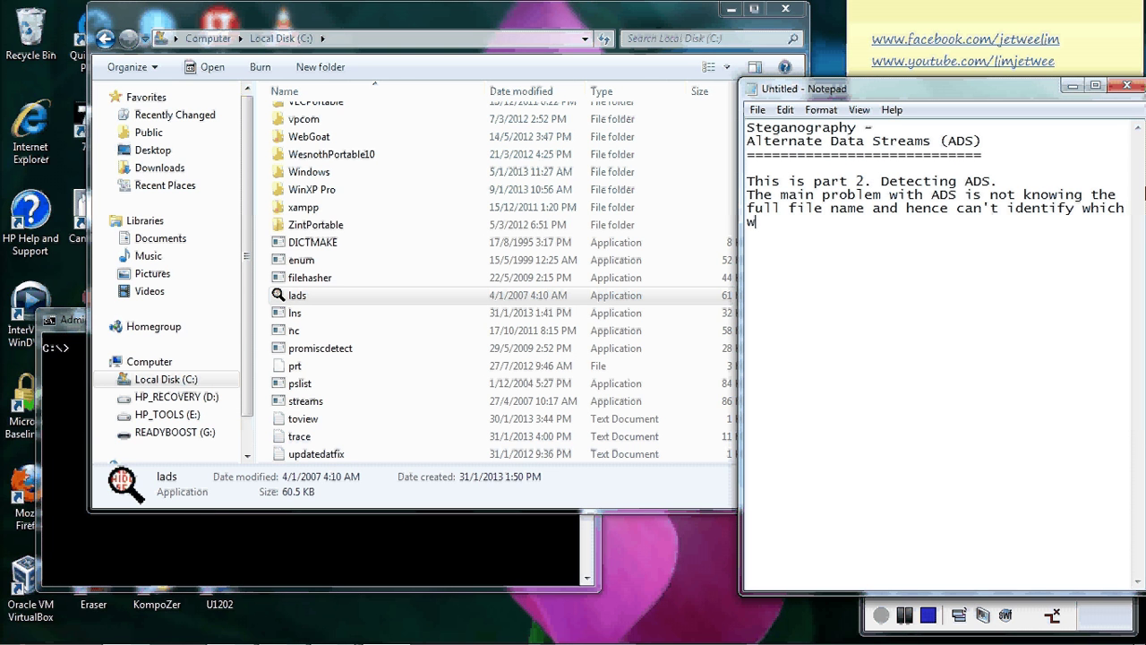
{"action": "key", "text": "BackSpace"}
{"action": "type", "text": "file to open for inve"}
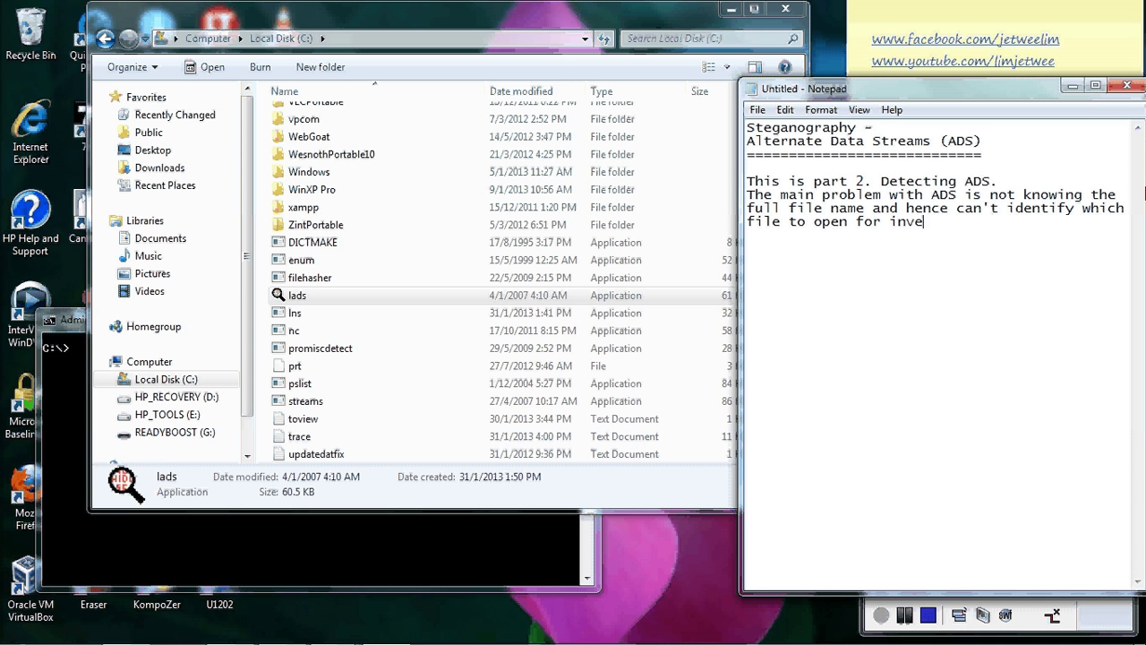
{"action": "type", "text": "stigation."}
{"action": "key", "text": "Return"}
Add the separate paragraph "It can be a forensic study to counter ADS." to the note
{"action": "type", "text": "It can"}
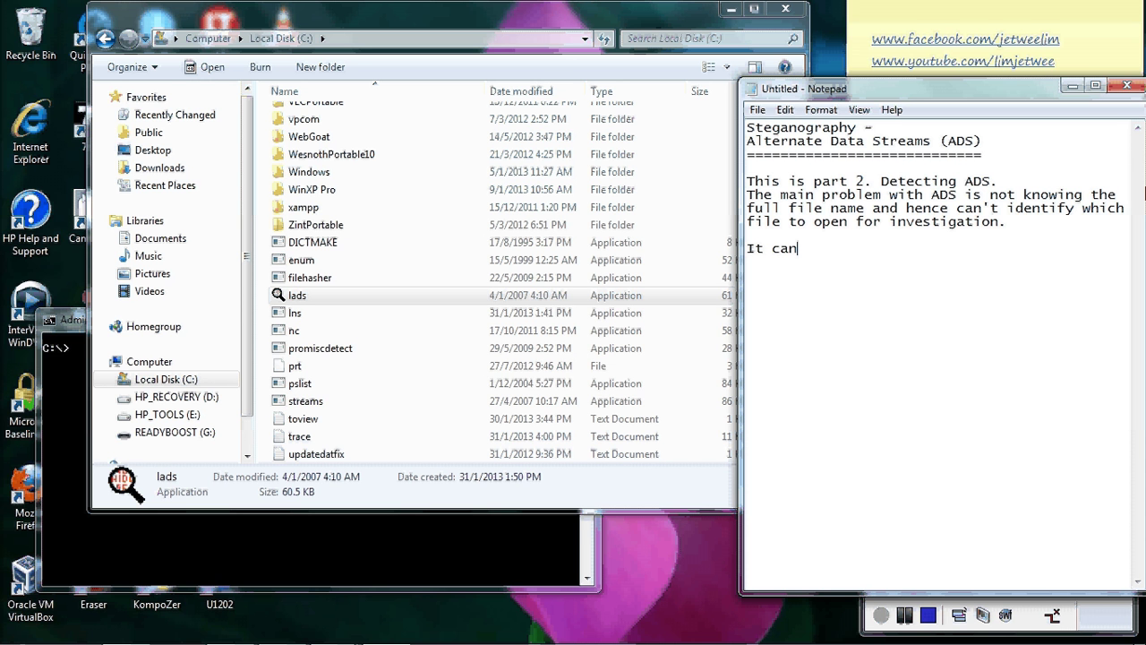
{"action": "type", "text": " be a forensi"}
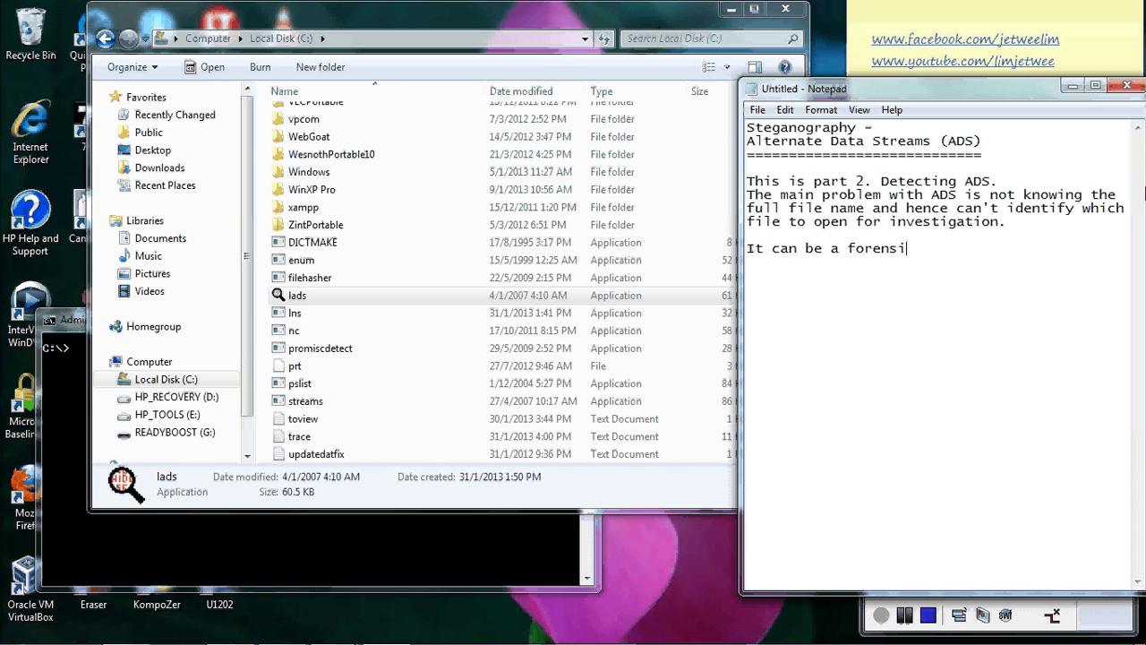
{"action": "type", "text": "c study to counter"}
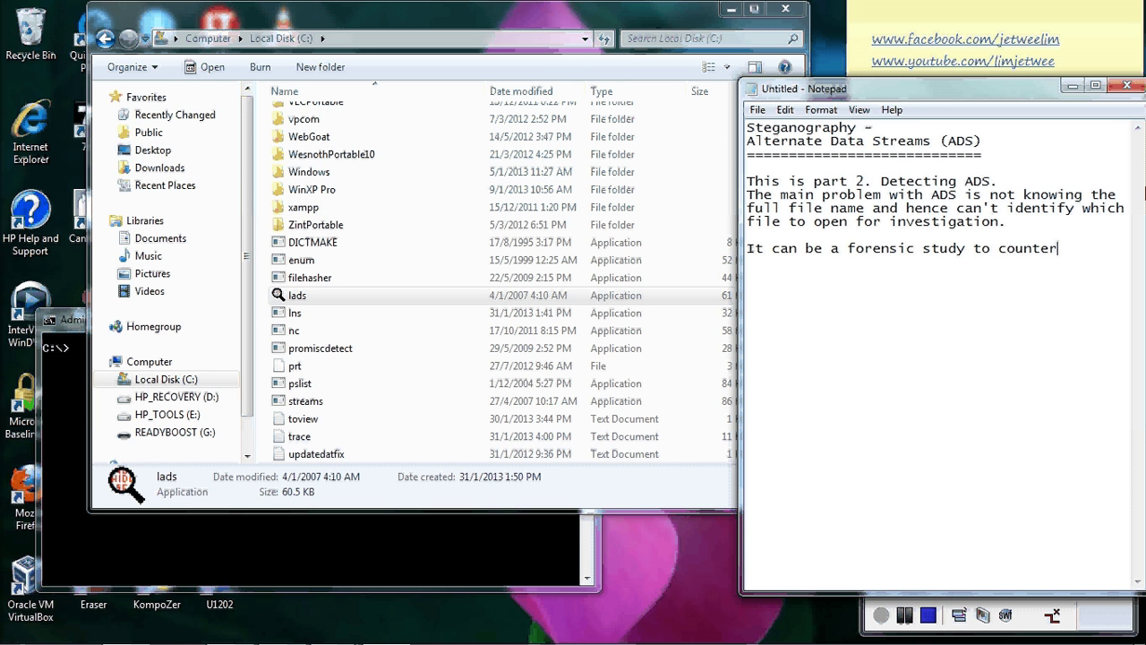
{"action": "type", "text": " ADS."}
{"action": "key", "text": "Return"}
{"action": "key", "text": "Return"}
Add the paragraphs "There are many tools from streams, lns, lads." and "I will use lads." to the note
{"action": "type", "text": "There are "}
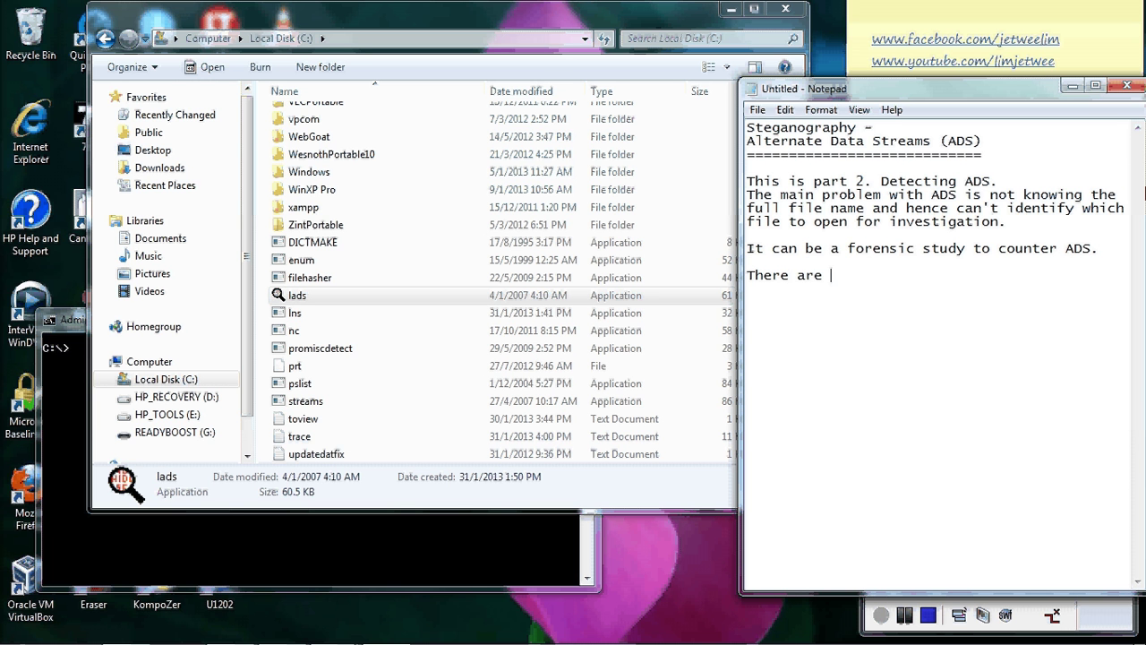
{"action": "type", "text": "many tools"}
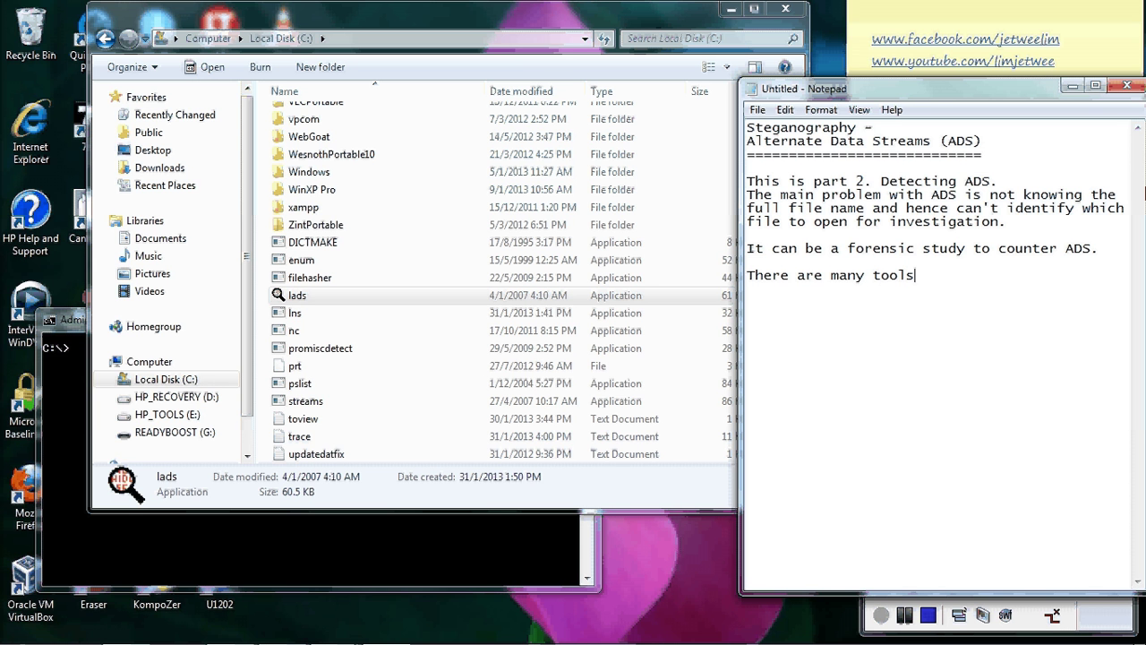
{"action": "type", "text": " from streams"}
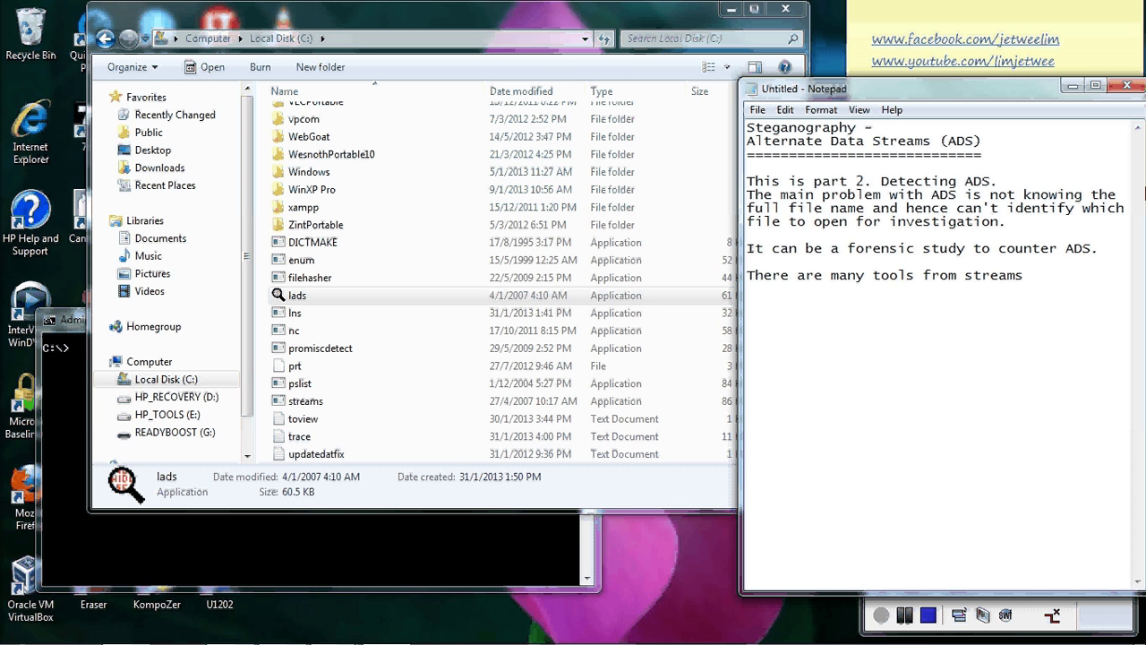
{"action": "type", "text": ", lns"}
{"action": "key", "text": "BackSpace"}
{"action": "type", "text": ", lads."}
{"action": "key", "text": "Return"}
{"action": "key", "text": "Return"}
{"action": "type", "text": "I will use lads"}
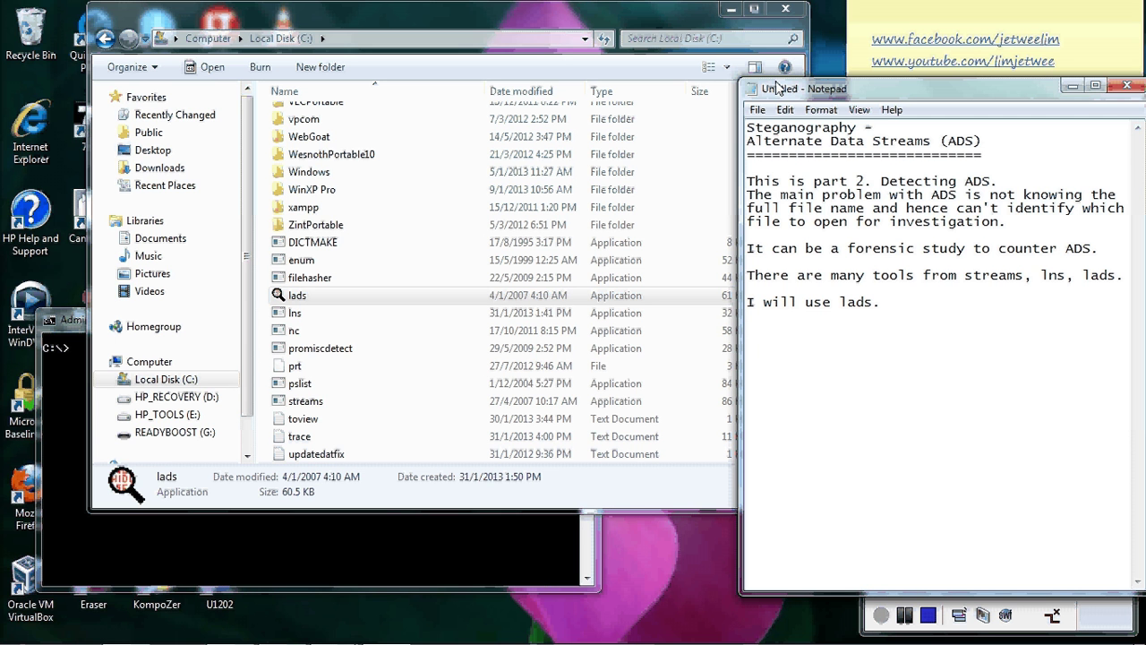
Switch to Windows Explorer and copy the lads application from the lads folder on Local Disk (C:)
{"action": "left_click", "coordinate": [436, 23]}
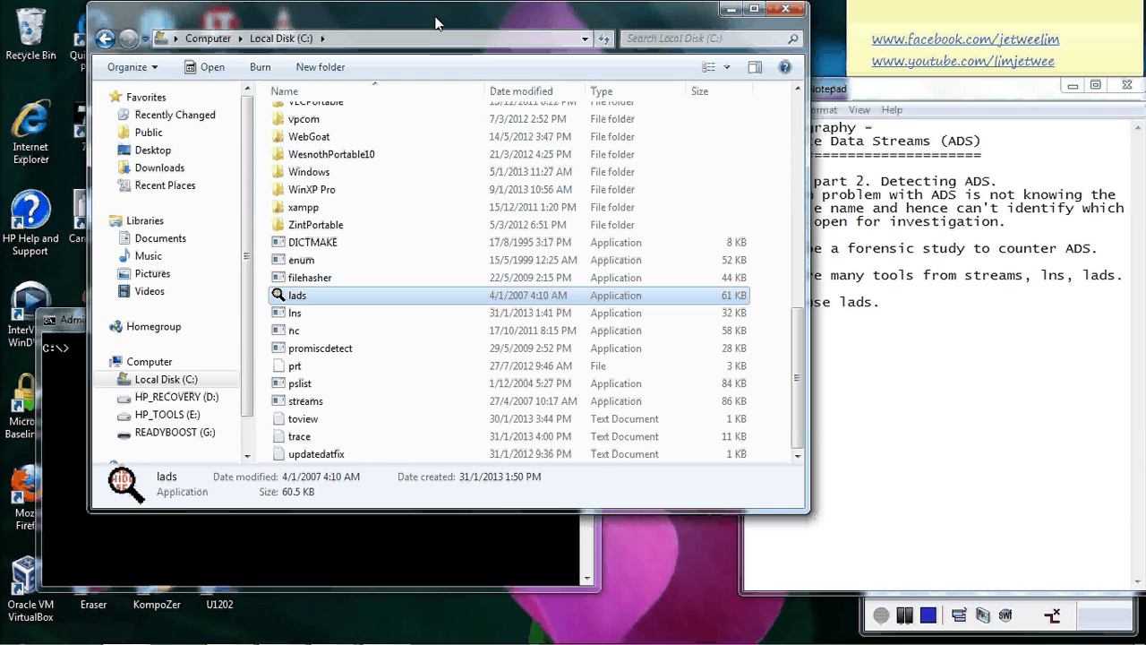
{"action": "scroll", "coordinate": [798, 335], "scroll_direction": "up", "scroll_amount": 1}
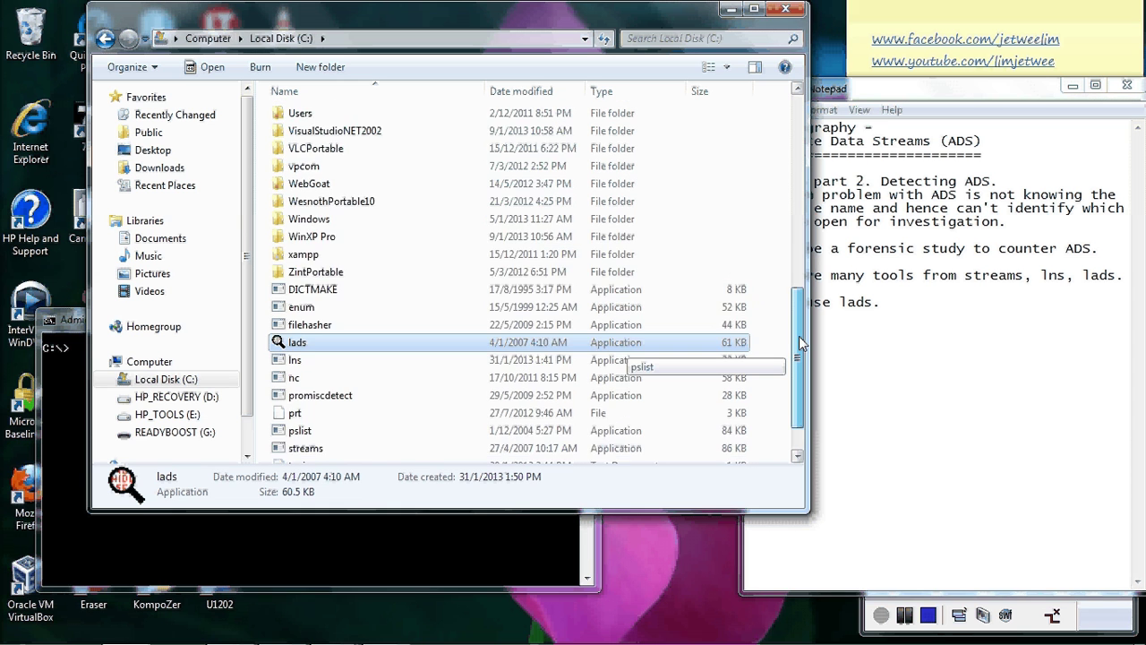
{"action": "left_click_drag", "start_coordinate": [799, 336], "coordinate": [797, 224]}
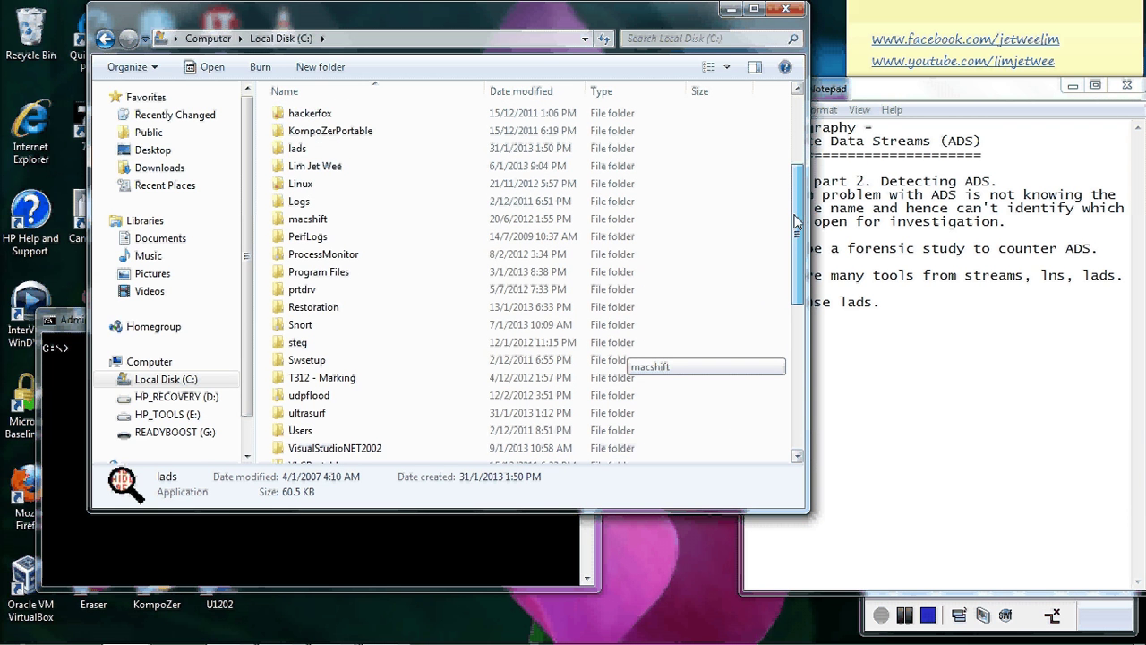
{"action": "double_click", "coordinate": [366, 148]}
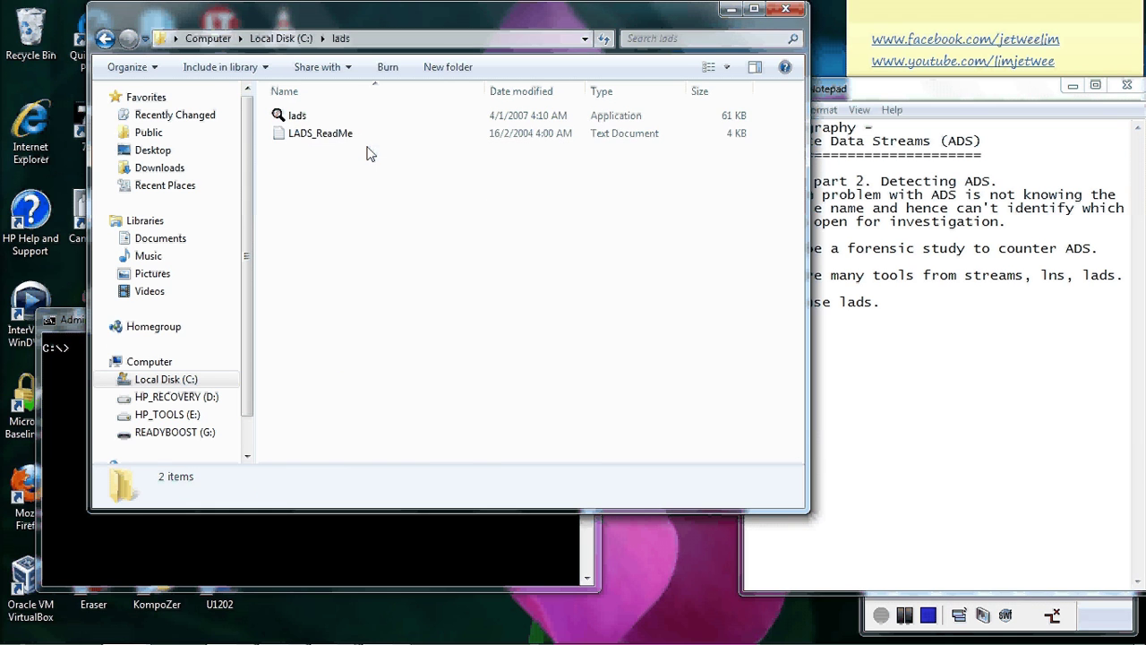
{"action": "left_click_drag", "start_coordinate": [359, 170], "coordinate": [275, 118]}
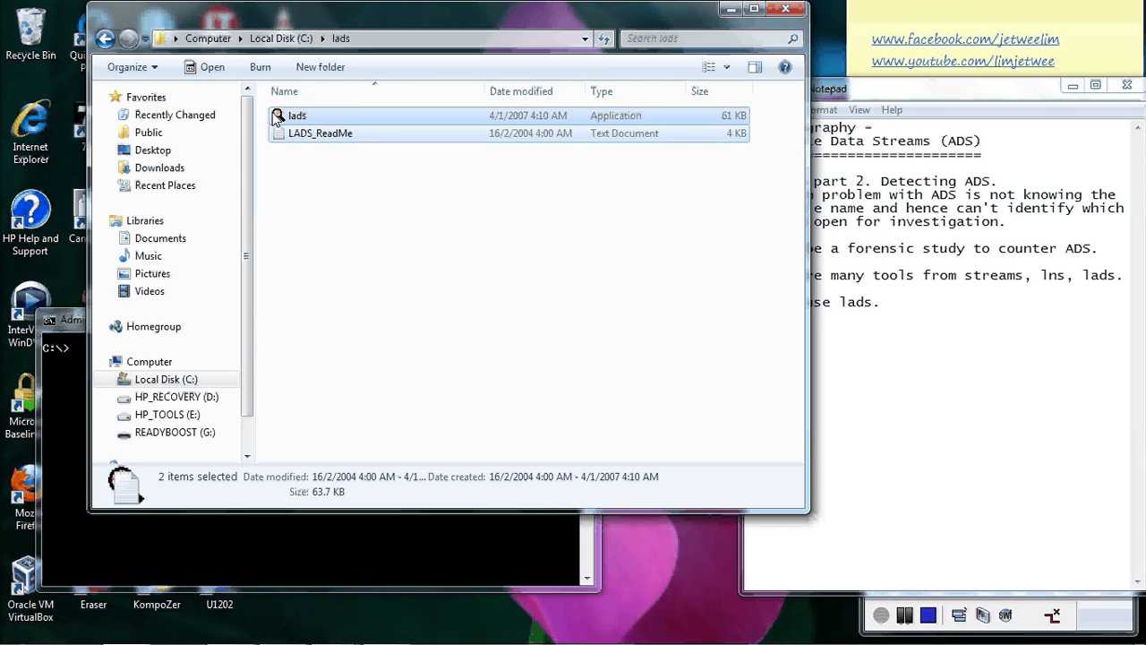
{"action": "left_click", "coordinate": [387, 217]}
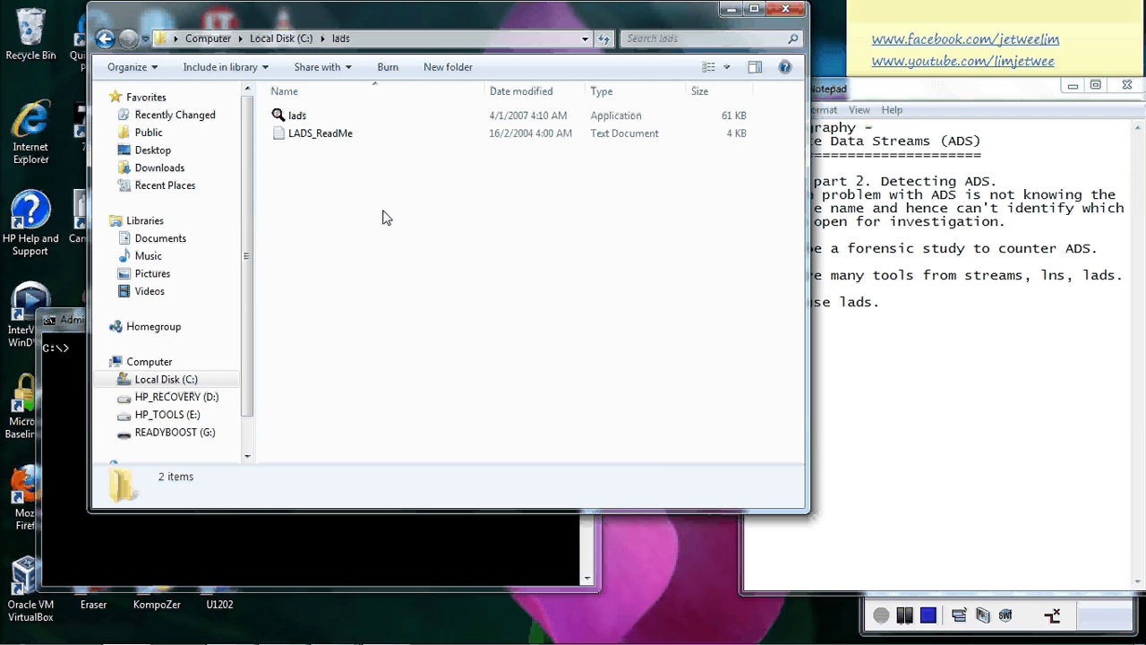
{"action": "right_click", "coordinate": [302, 118]}
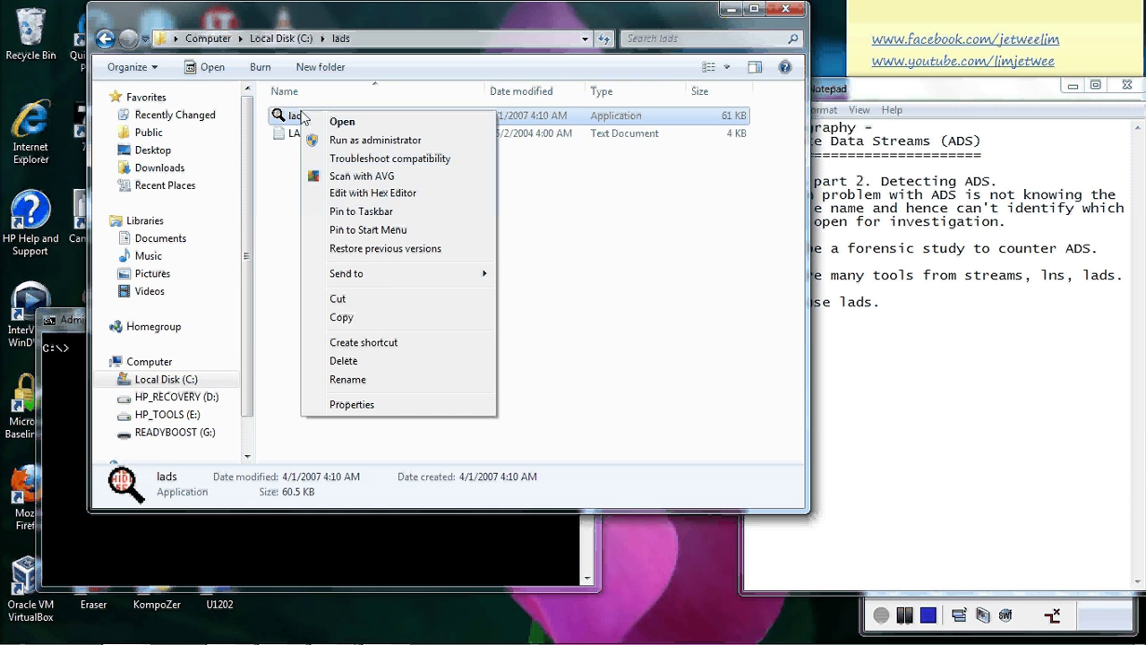
{"action": "left_click", "coordinate": [395, 318]}
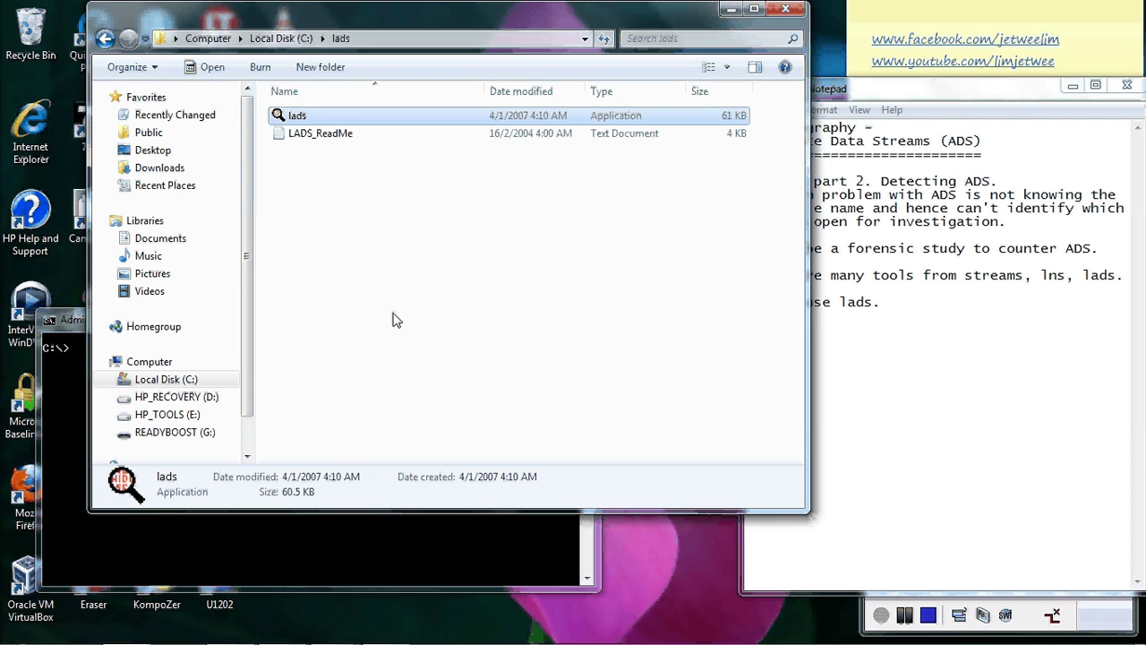
Return to the root of Local Disk (C:) and paste the copied lads application there
{"action": "left_click", "coordinate": [281, 40]}
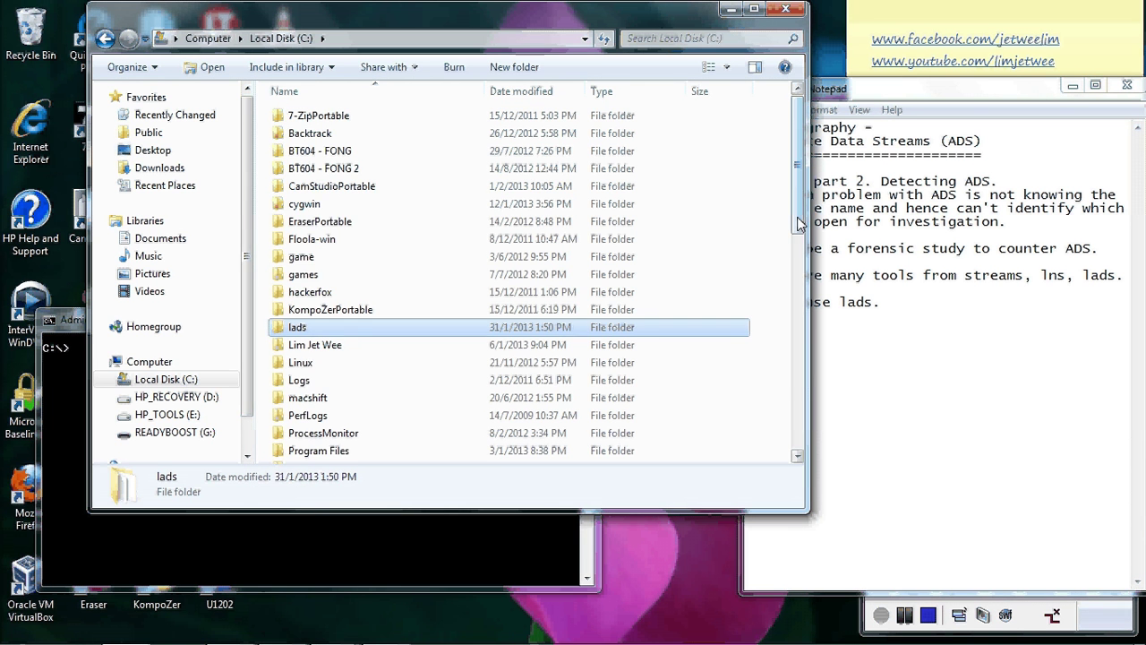
{"action": "left_click_drag", "start_coordinate": [795, 226], "coordinate": [802, 390]}
{"action": "scroll", "coordinate": [743, 391], "scroll_direction": "down", "scroll_amount": 1}
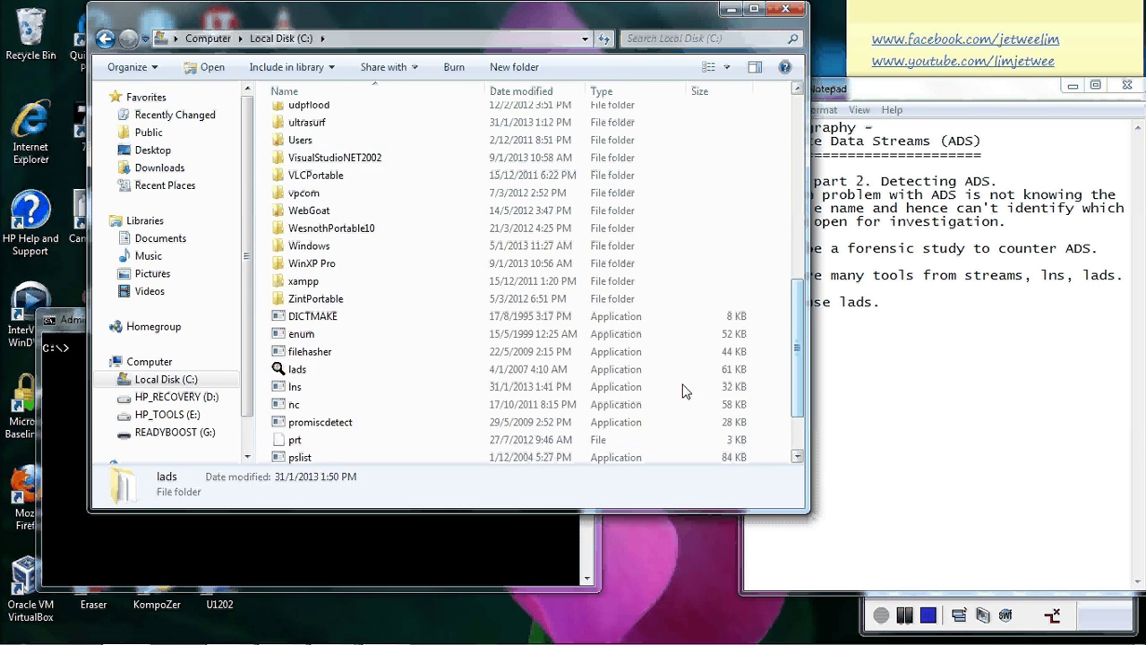
{"action": "right_click", "coordinate": [641, 375]}
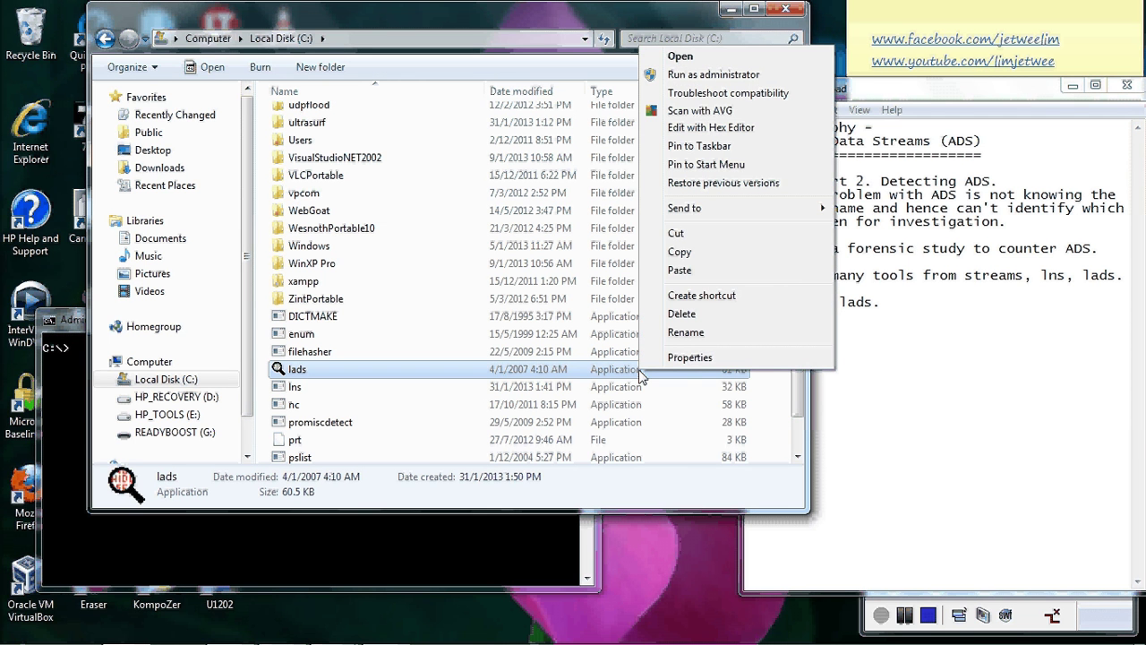
{"action": "left_click", "coordinate": [680, 270]}
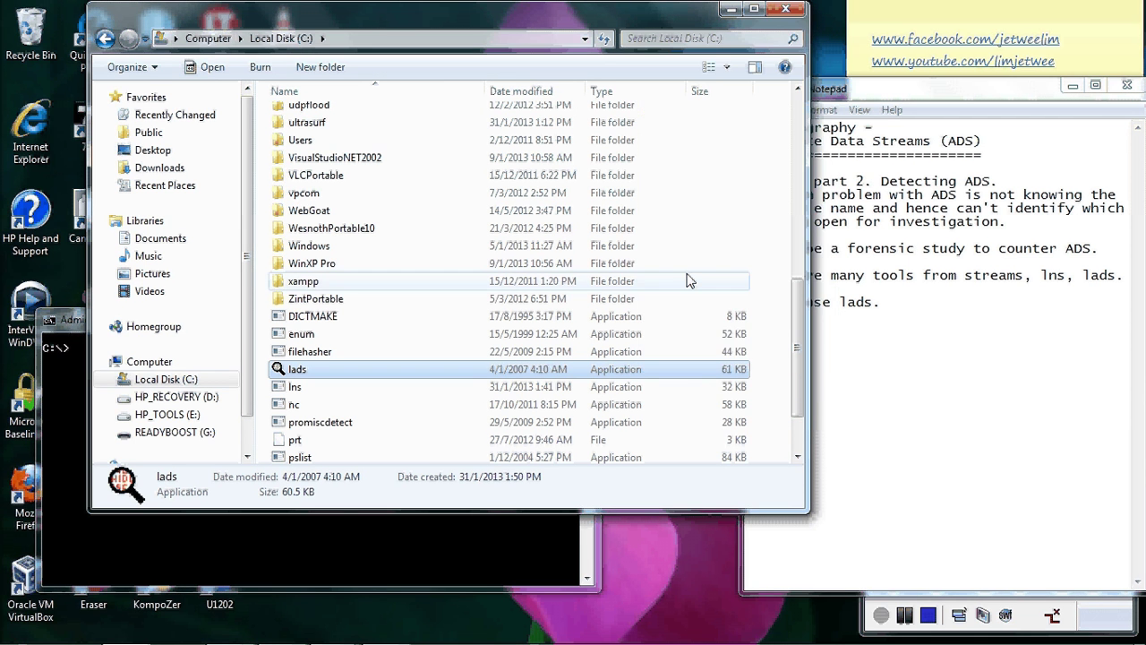
Paste lads into the root of Local Disk (C:) again, copying and replacing the existing lads.exe
{"action": "right_click", "coordinate": [457, 330]}
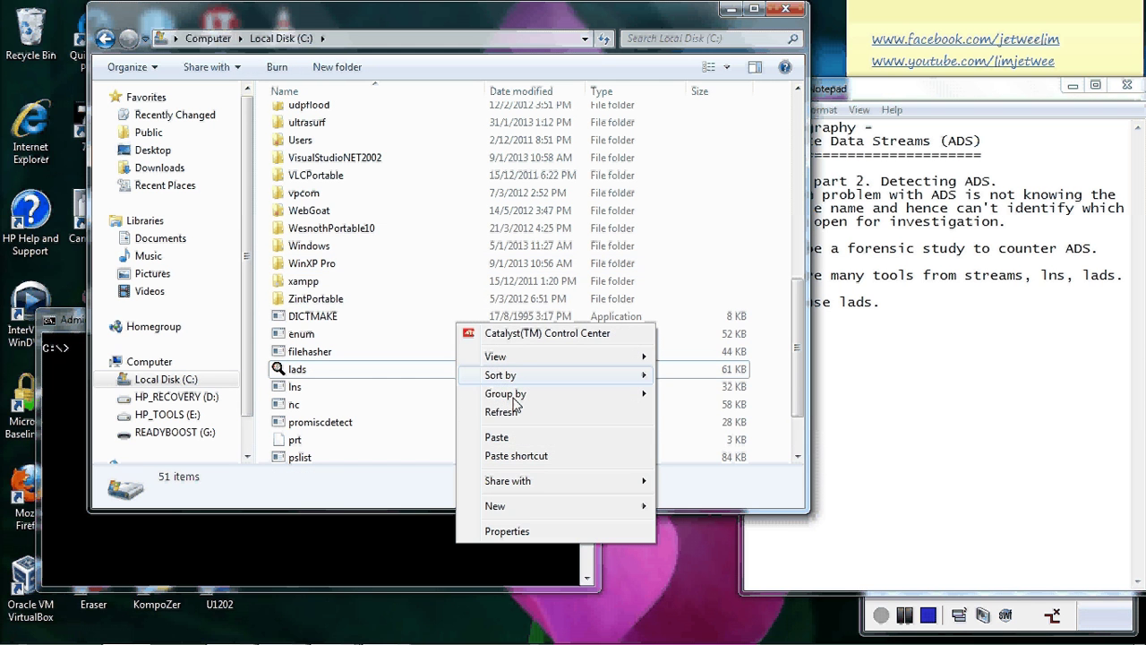
{"action": "left_click", "coordinate": [542, 439]}
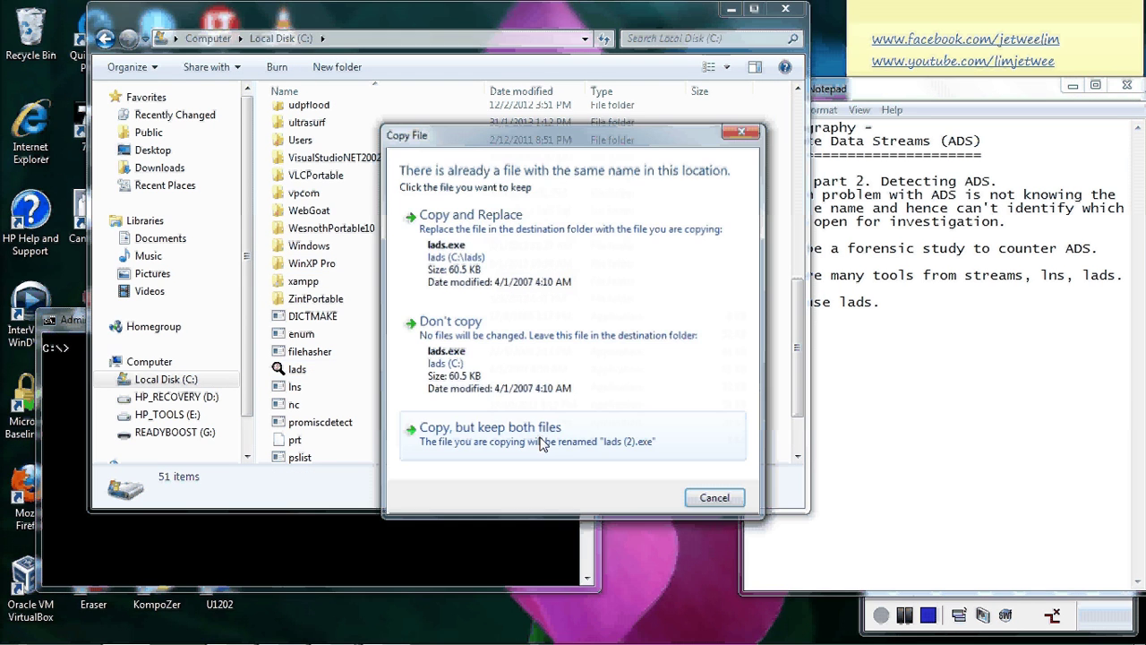
{"action": "left_click", "coordinate": [478, 250]}
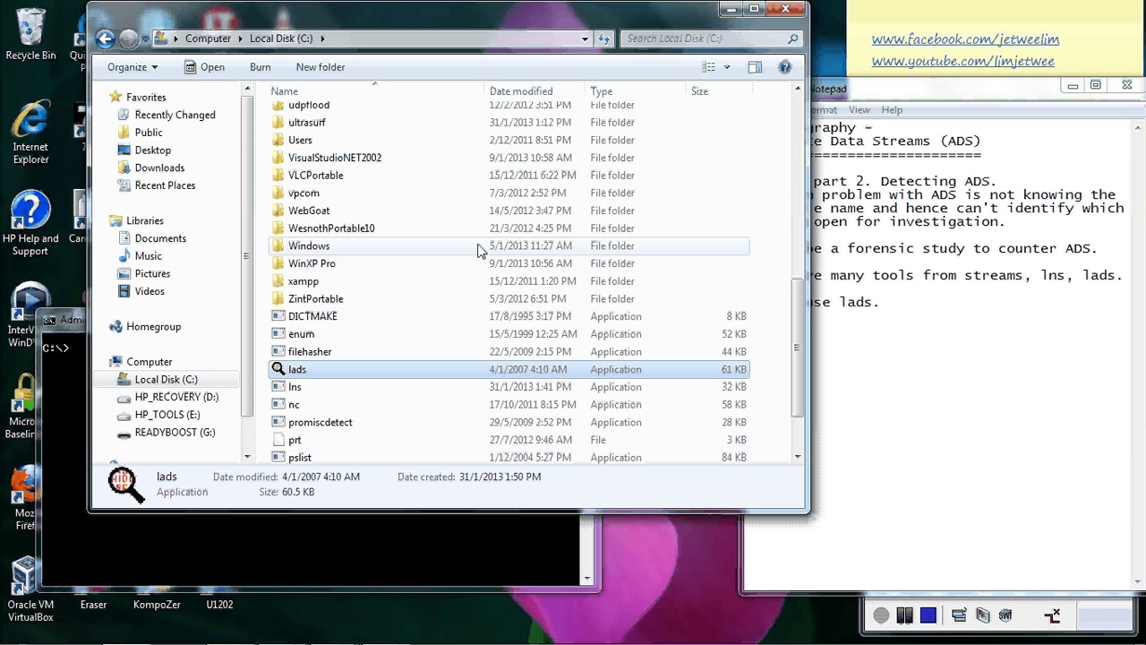
Switch to Notepad and add the paragraph "This tool does not require installation." below the line about using lads
{"action": "left_click", "coordinate": [902, 348]}
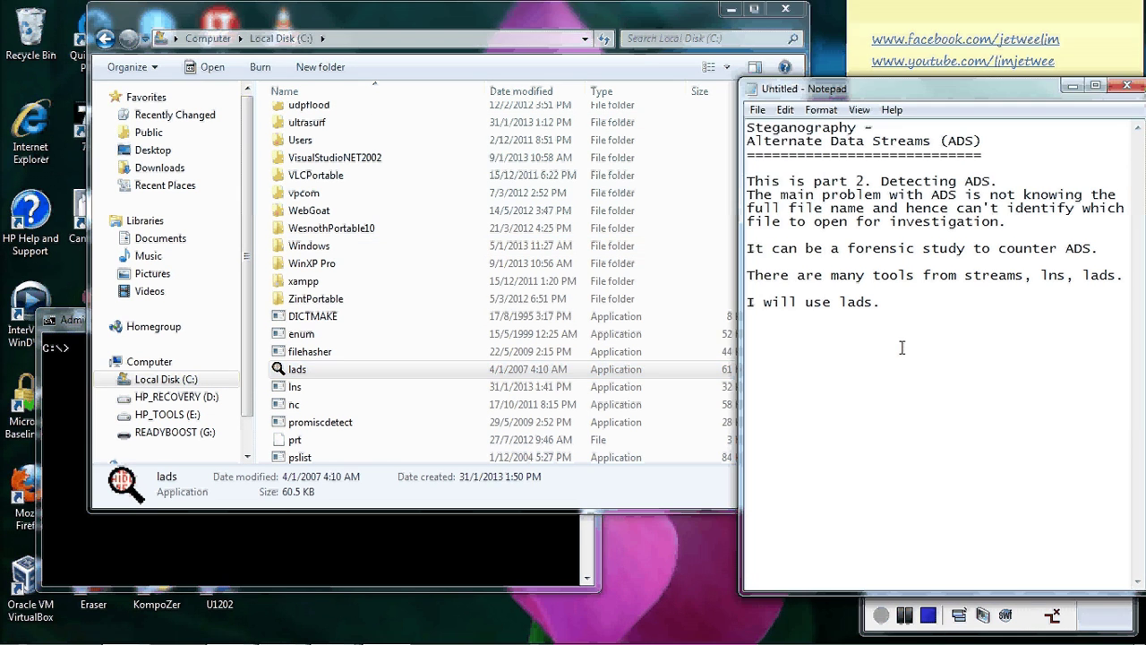
{"action": "type", "text": "Ju"}
{"action": "key", "text": "BackSpace"}
{"action": "key", "text": "BackSpace"}
{"action": "type", "text": "This tool does not require"}
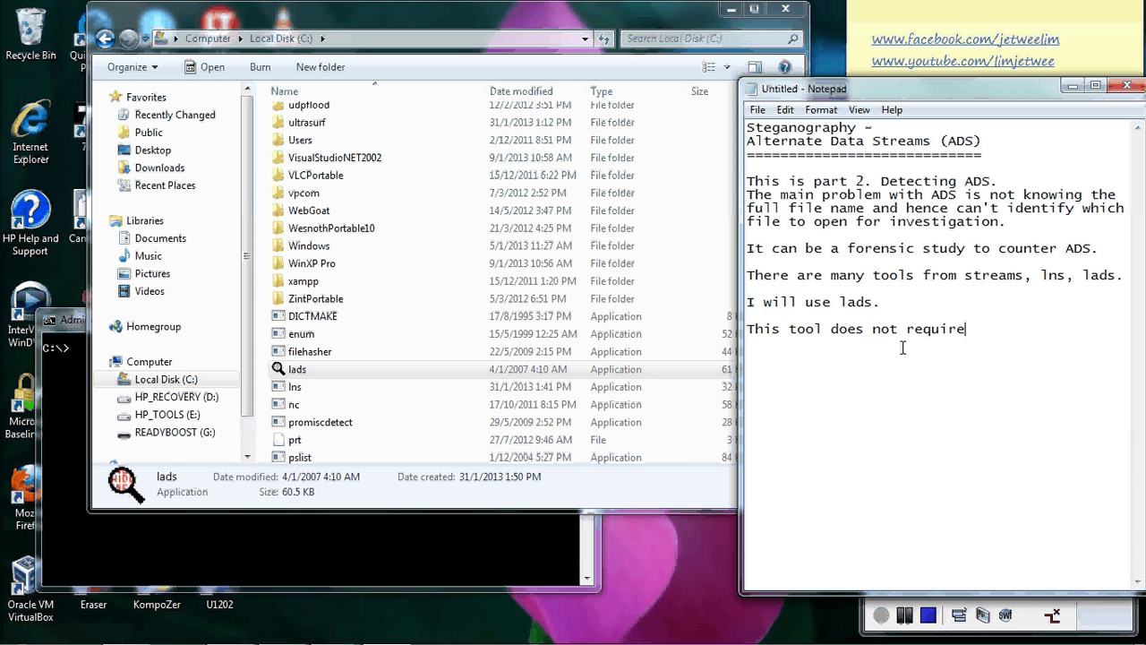
{"action": "type", "text": " installation"}
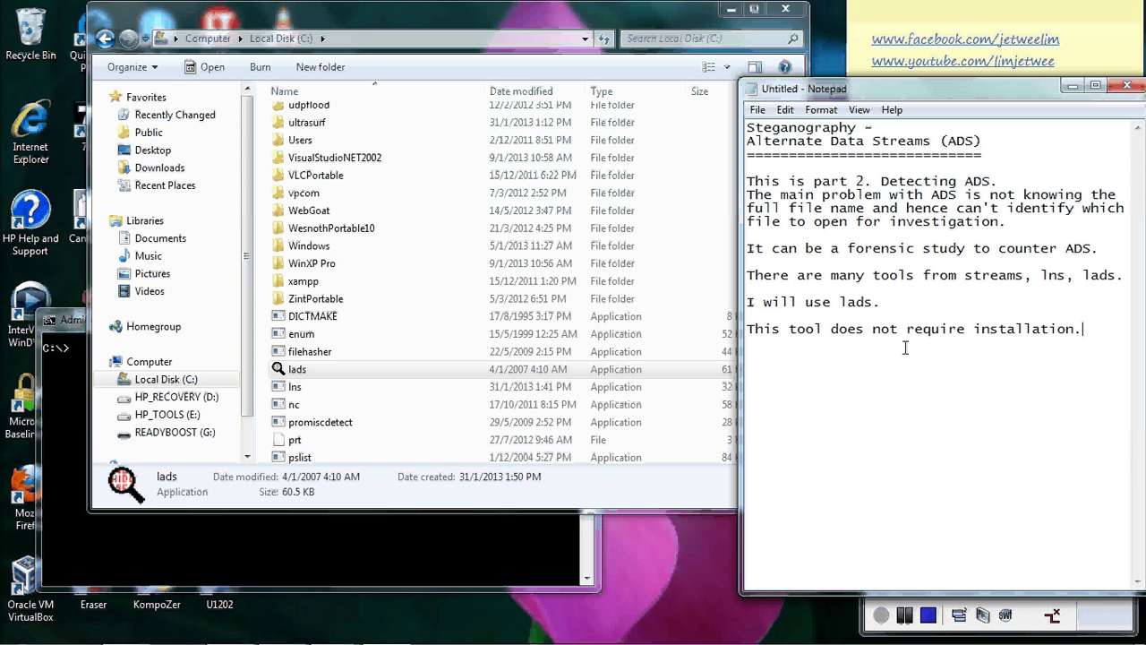
{"action": "type", "text": "."}
Add the line "Just run it in your command prompt." directly beneath the installation remark in the note
{"action": "key", "text": "Return"}
{"action": "type", "text": "Just run it in "}
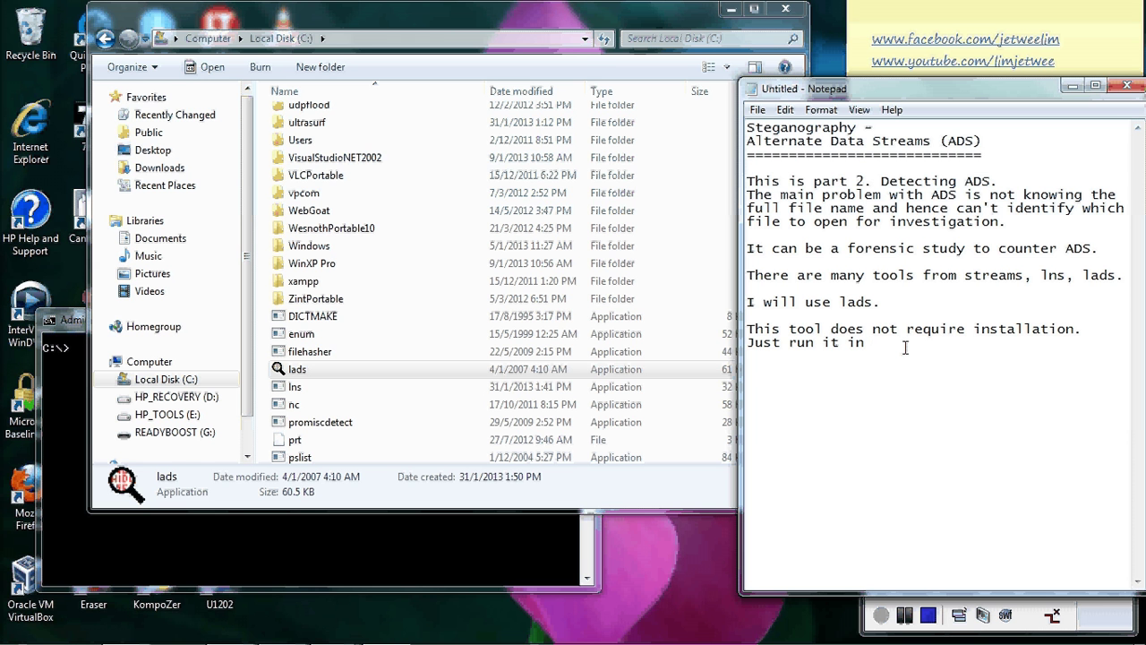
{"action": "type", "text": "your command prom"}
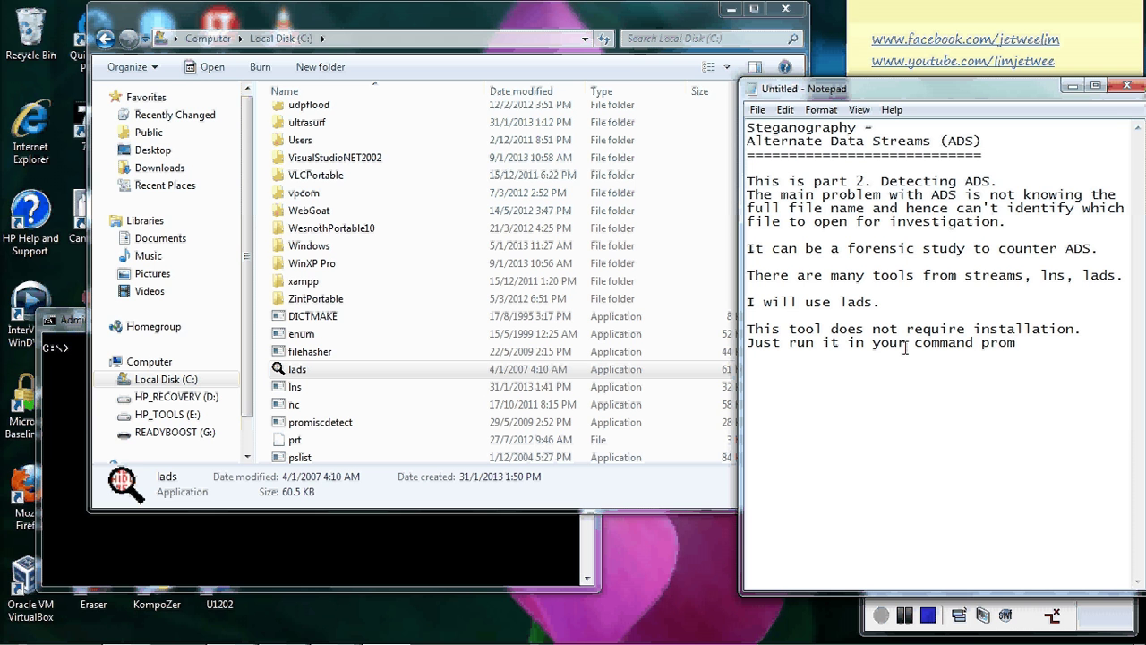
{"action": "type", "text": "pt."}
{"action": "key", "text": "Return"}
Switch to the Command Prompt and run lads from C:\ to scan for alternate data streams
{"action": "left_click", "coordinate": [356, 542]}
{"action": "type", "text": "lads"}
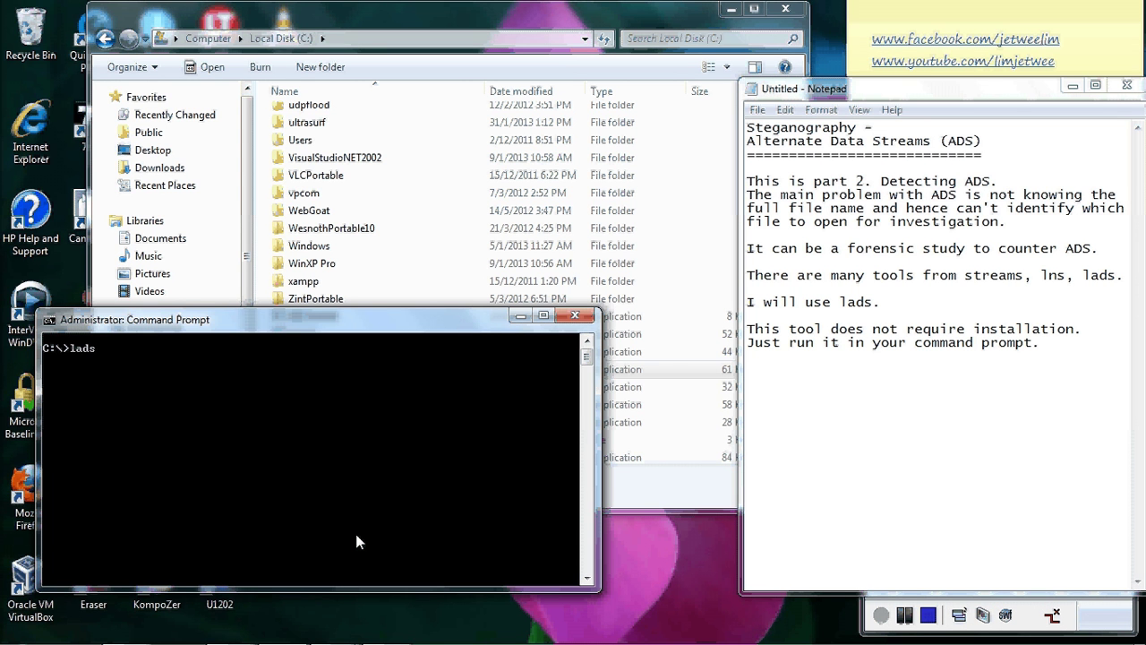
{"action": "key", "text": "Return"}
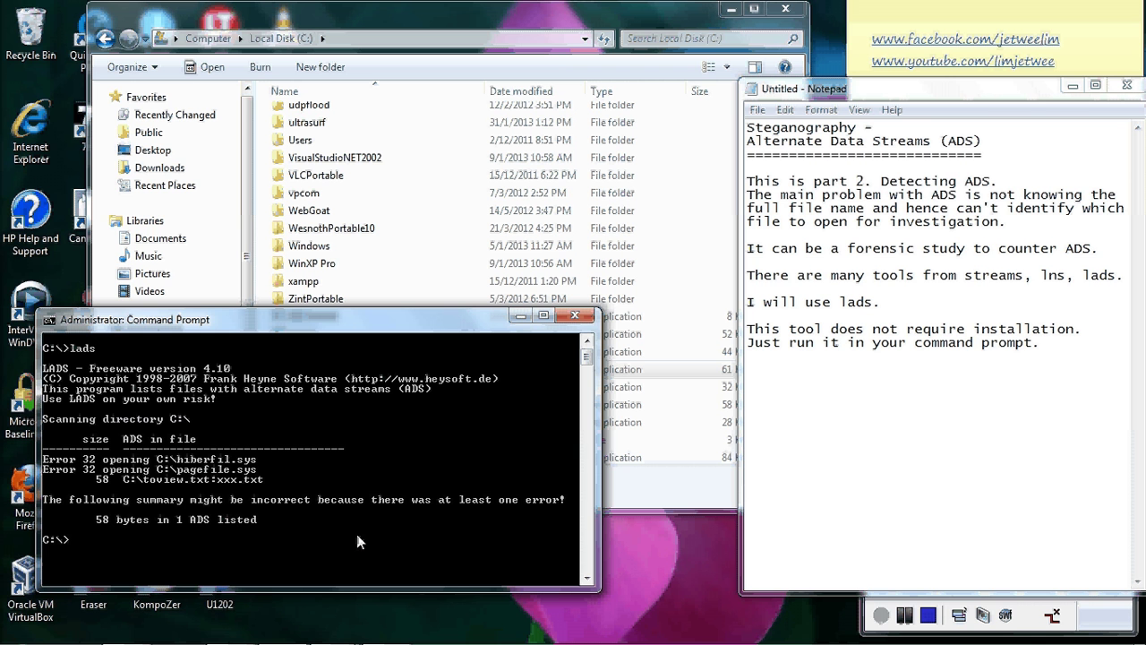
Move the Command Prompt window higher on the desktop and mark the output line listing C:\toview.txt:xxx.txt
{"action": "left_click", "coordinate": [936, 429]}
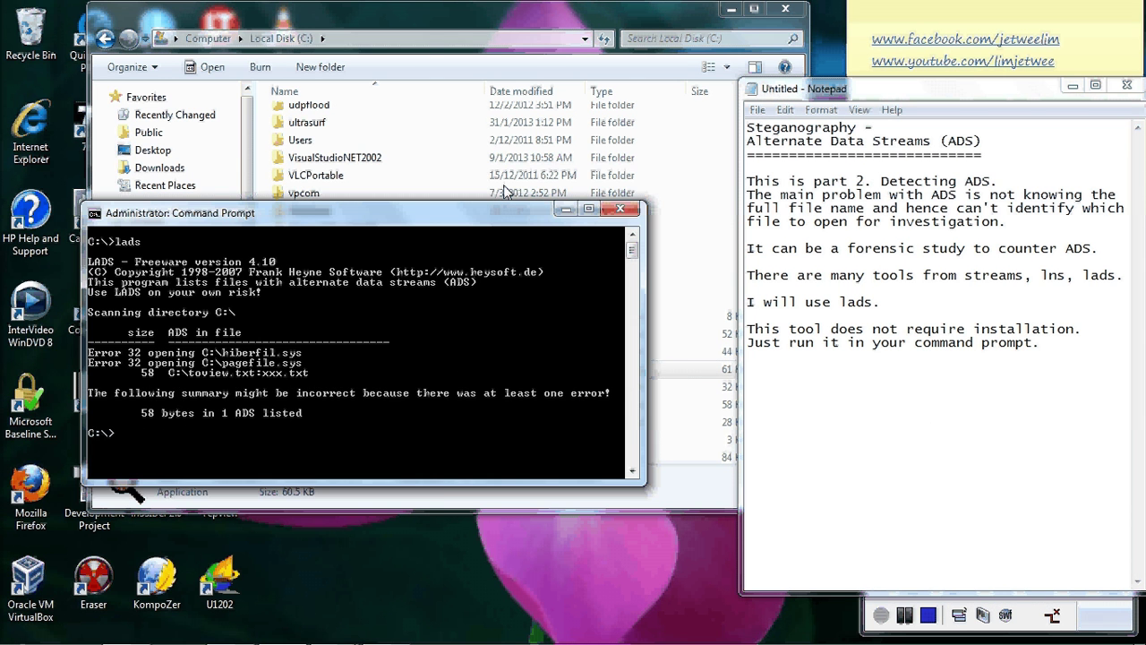
{"action": "left_click_drag", "start_coordinate": [483, 212], "coordinate": [511, 151]}
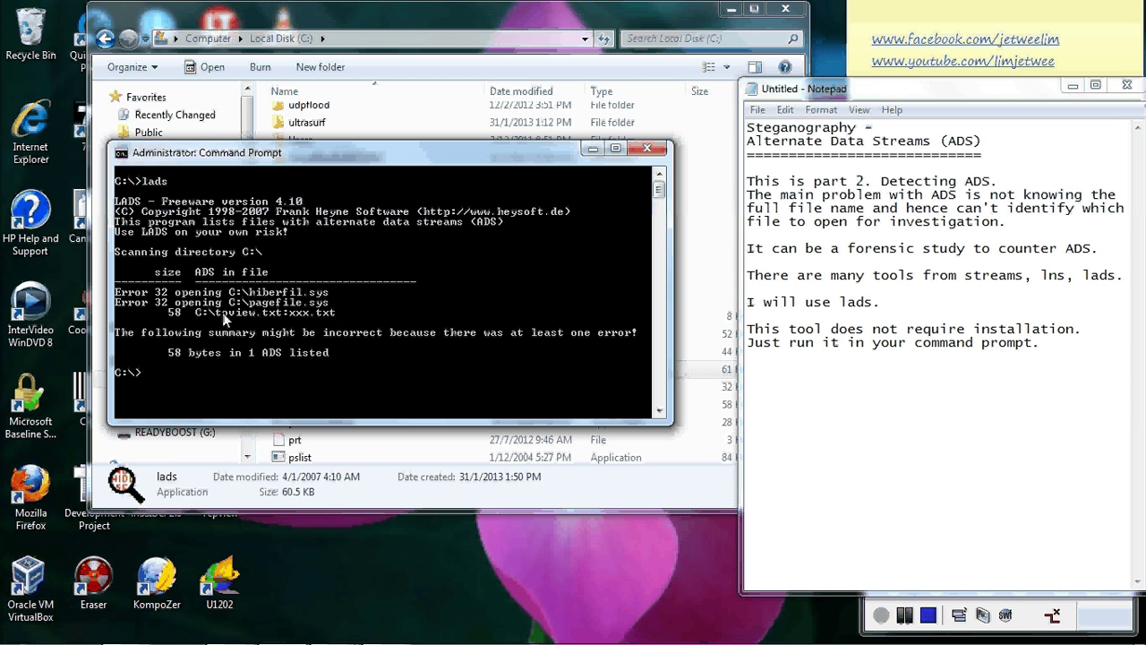
{"action": "right_click", "coordinate": [329, 313]}
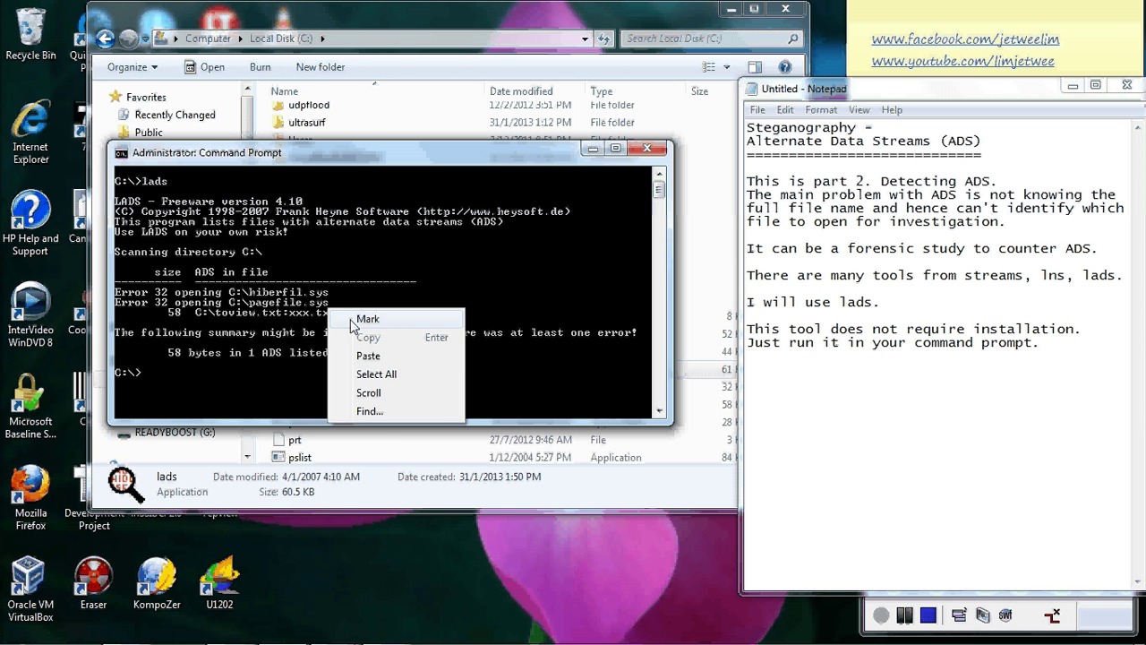
{"action": "left_click", "coordinate": [354, 320]}
{"action": "left_click_drag", "start_coordinate": [357, 315], "coordinate": [167, 317]}
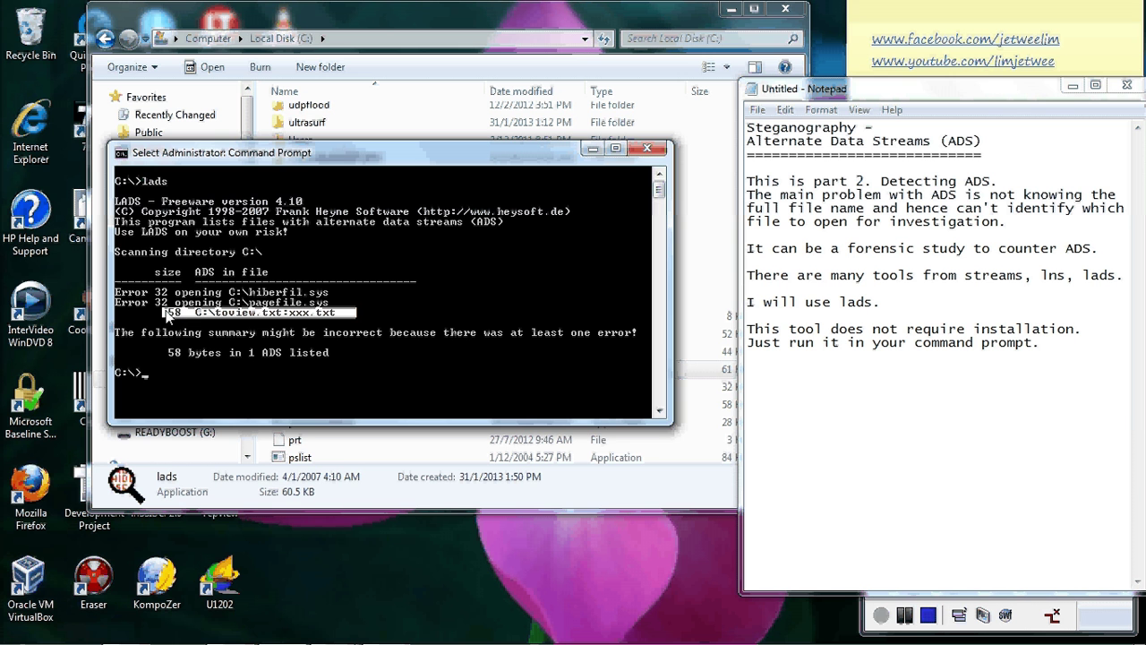
Switch to Notepad and add the paragraph "Here's a file with ADS. Notice the :follow the file." at the end of the note
{"action": "left_click", "coordinate": [831, 404]}
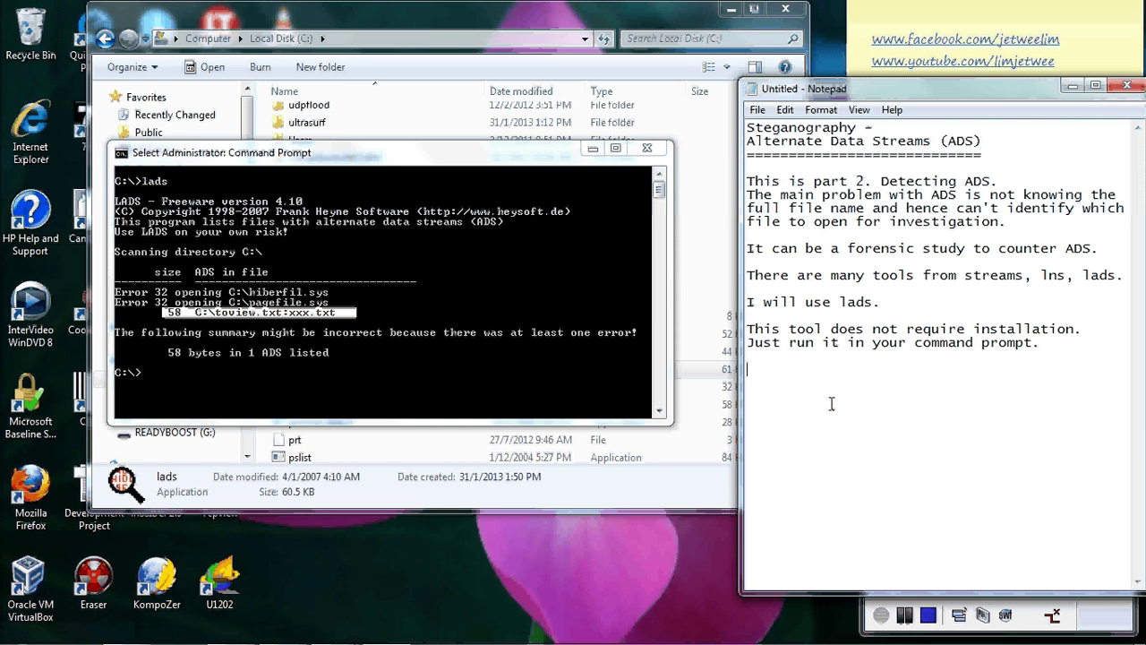
{"action": "type", "text": "Here's"}
{"action": "key", "text": "BackSpace"}
{"action": "type", "text": "s a fil"}
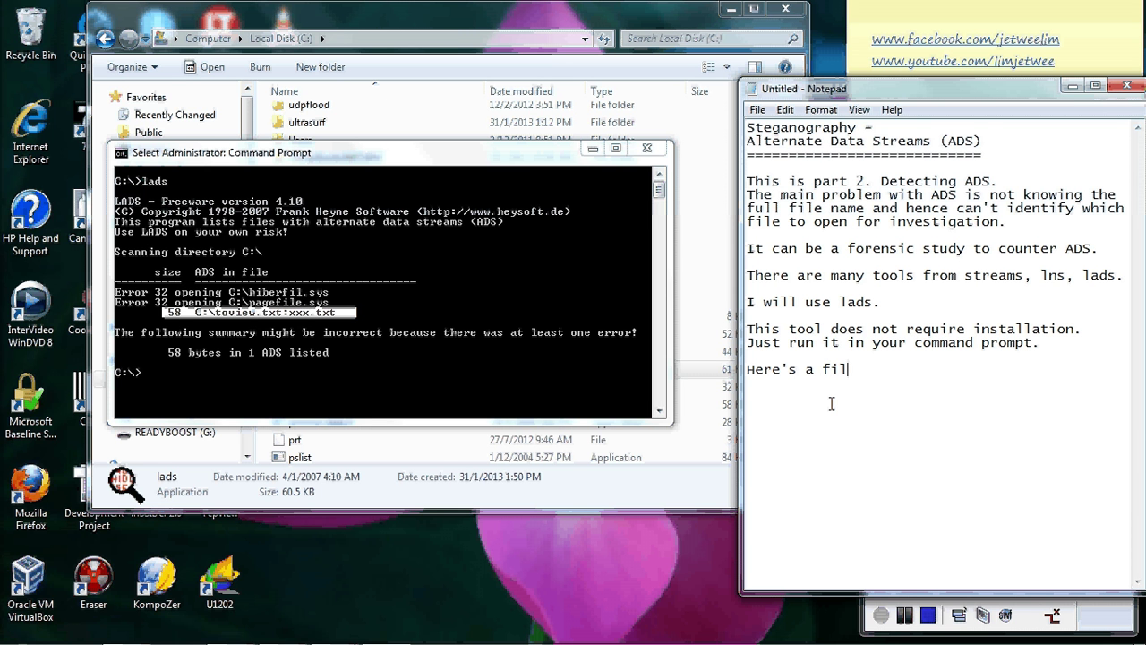
{"action": "type", "text": "e with ADS"}
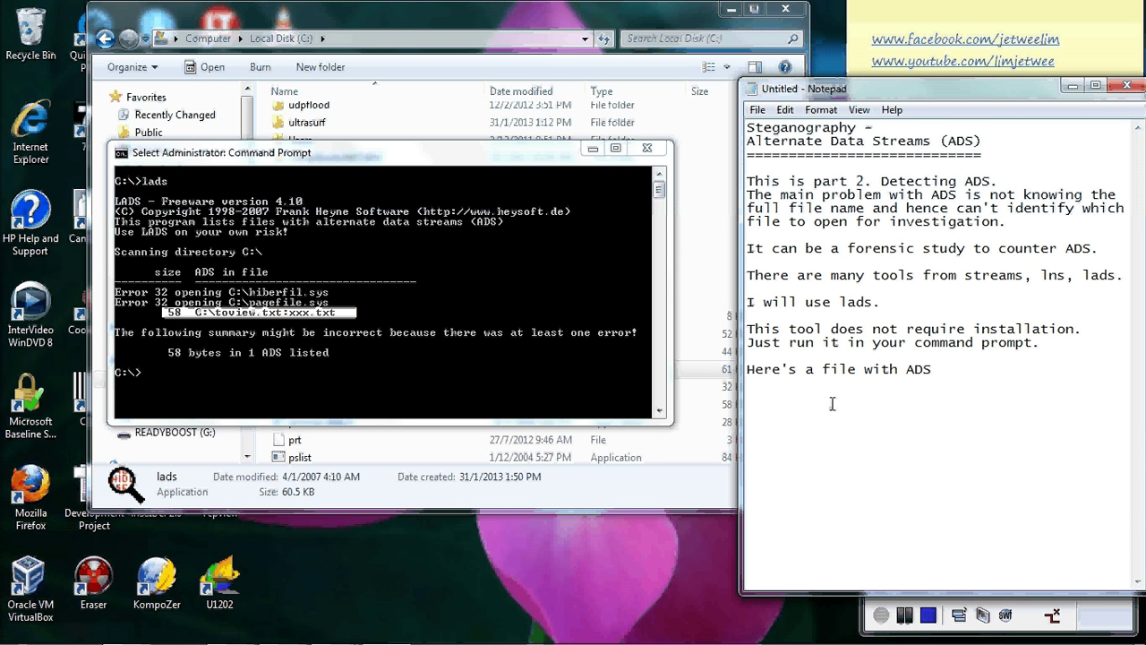
{"action": "type", "text": ". Notice the :follo"}
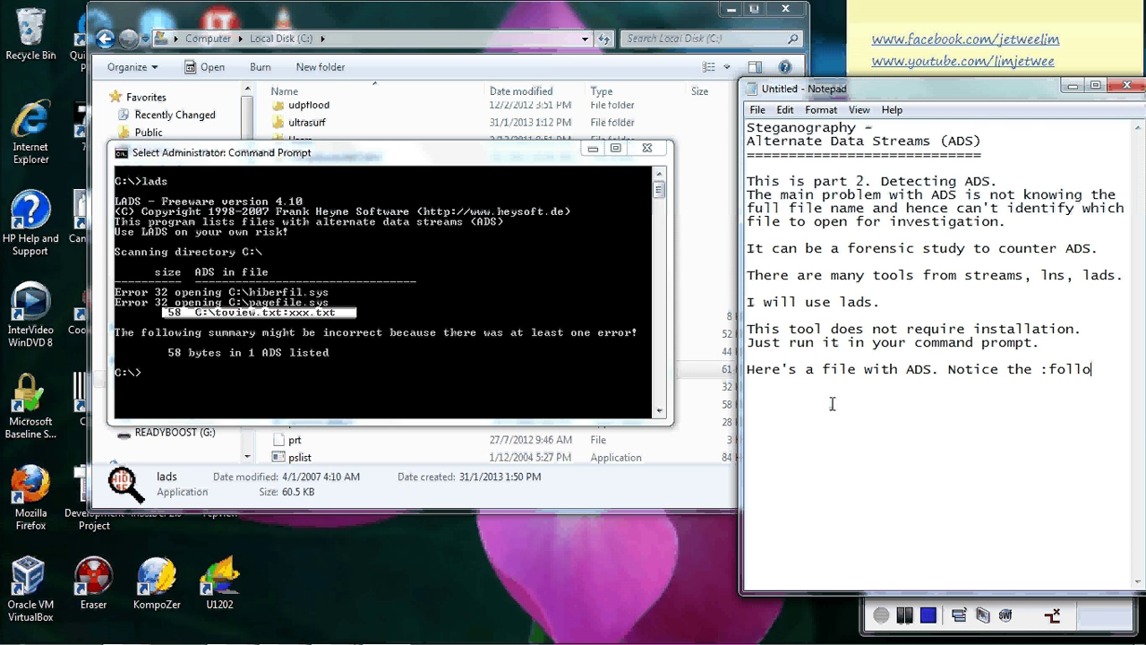
{"action": "type", "text": "w"}
{"action": "type", "text": " the "}
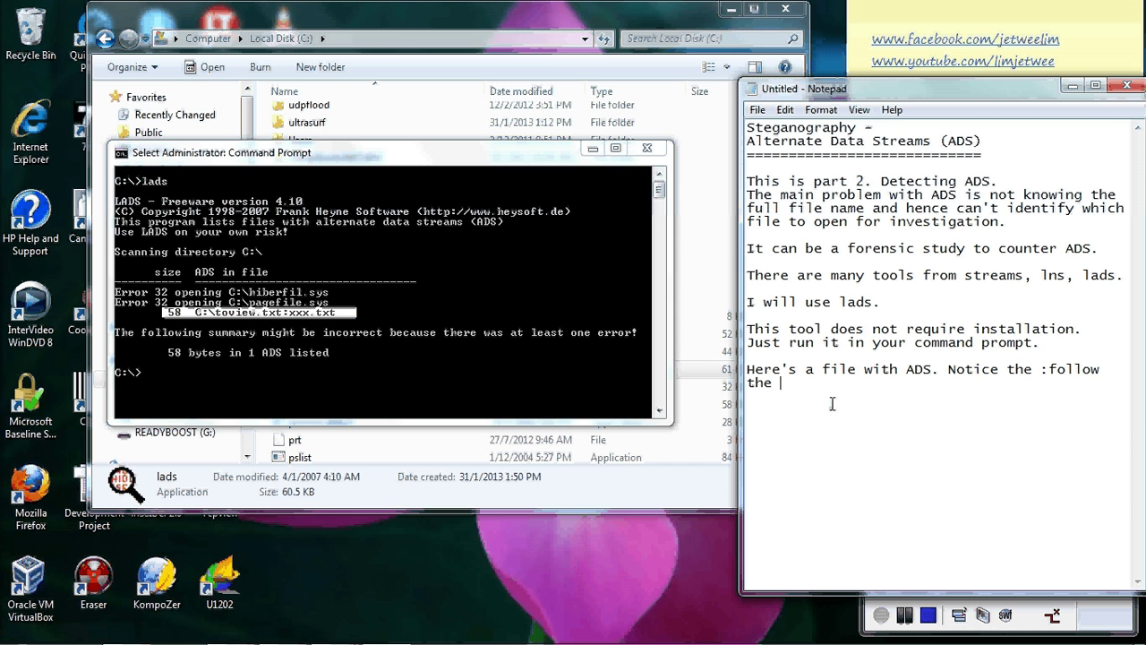
{"action": "type", "text": "file."}
{"action": "key", "text": "Return"}
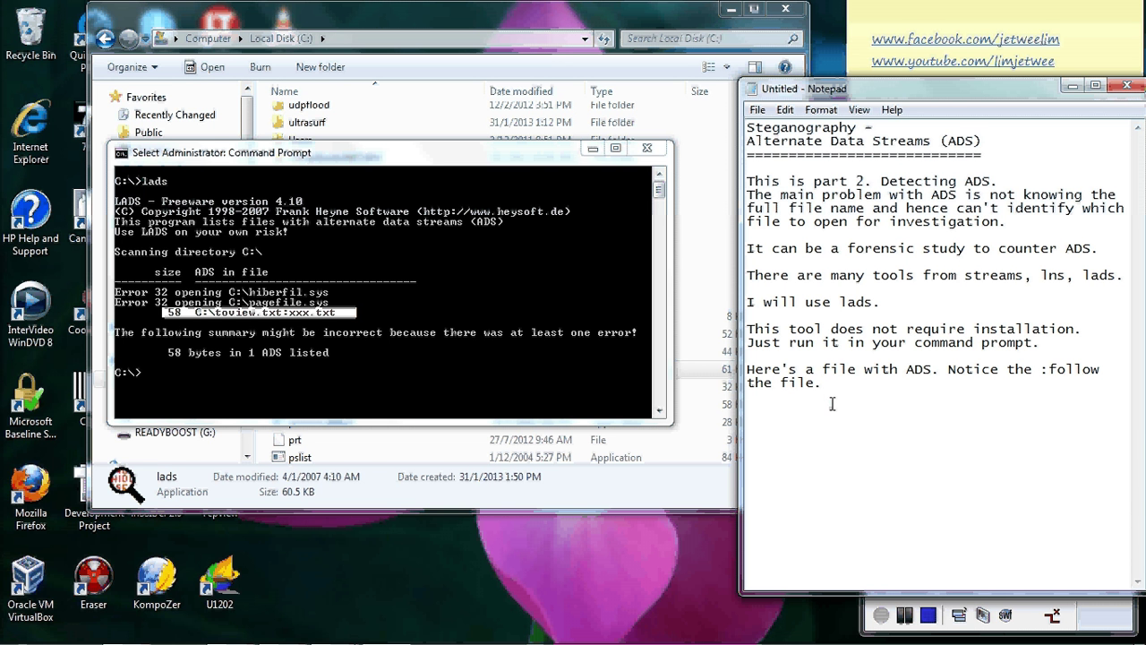